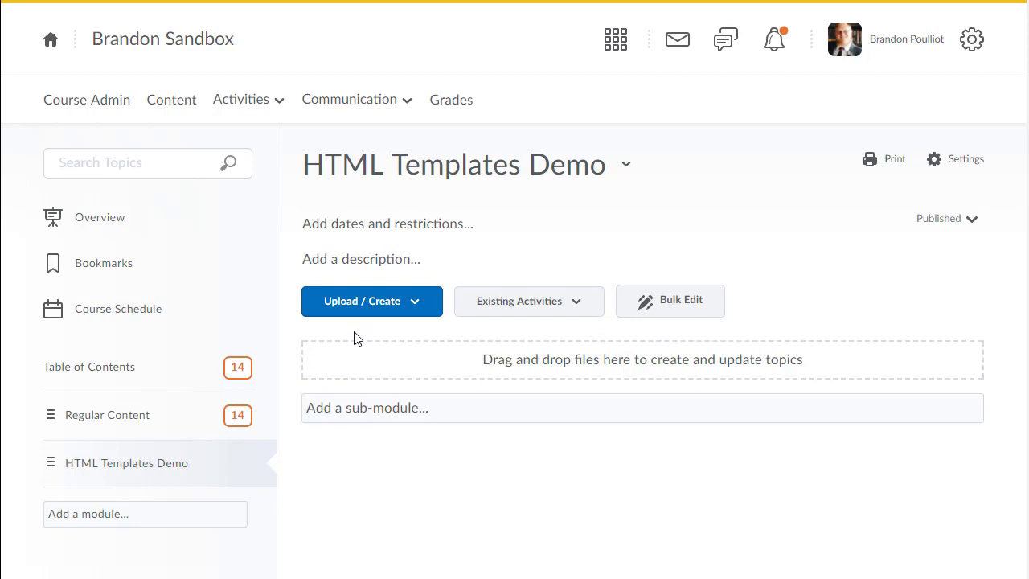
# - Create a new file in the HTML Templates Demo module and apply the Blank document template
pyautogui.click(414, 311)
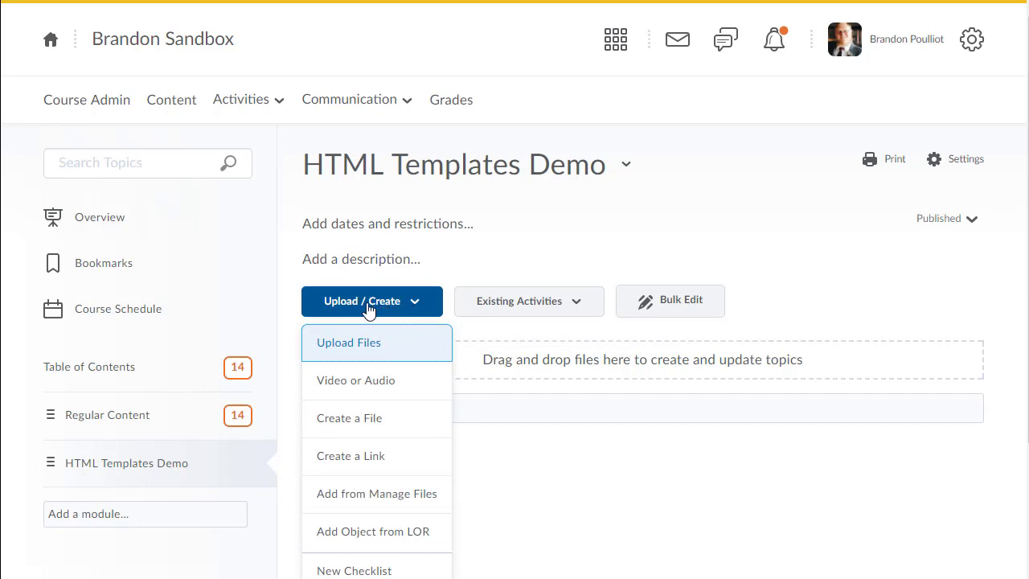
pyautogui.click(343, 428)
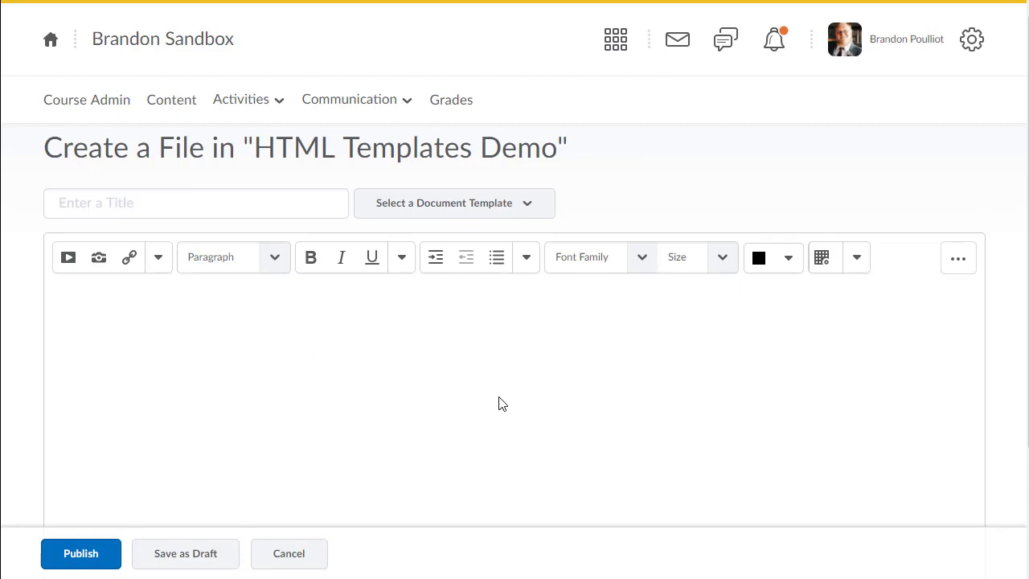
pyautogui.scroll(-2, 641, 378)
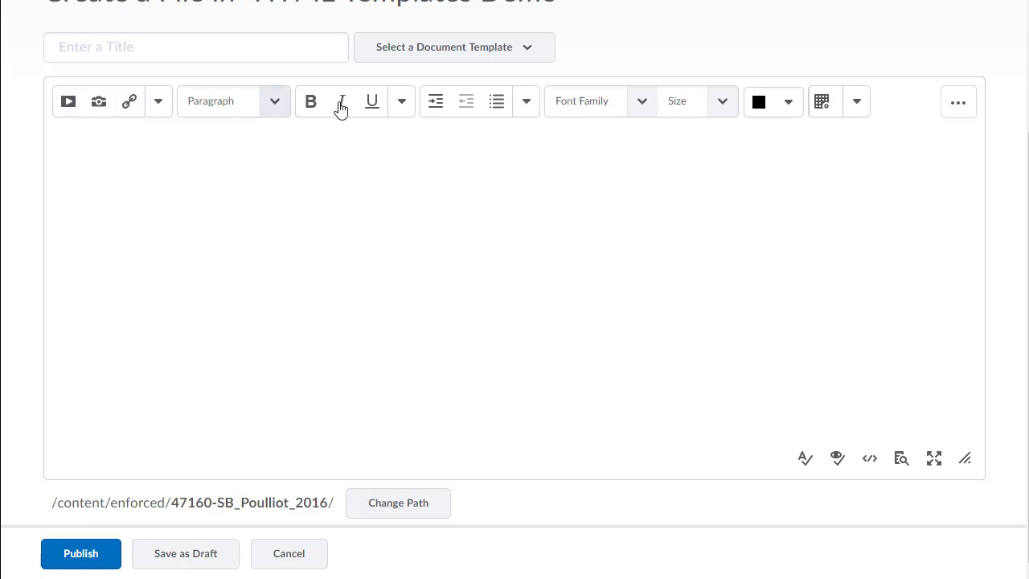
pyautogui.scroll(2, 464, 313)
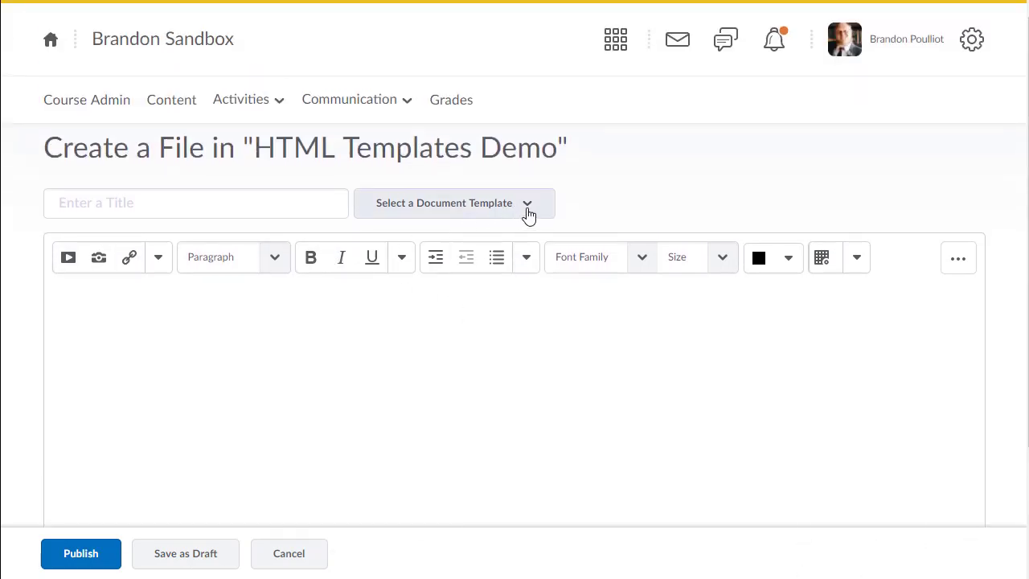
pyautogui.click(532, 206)
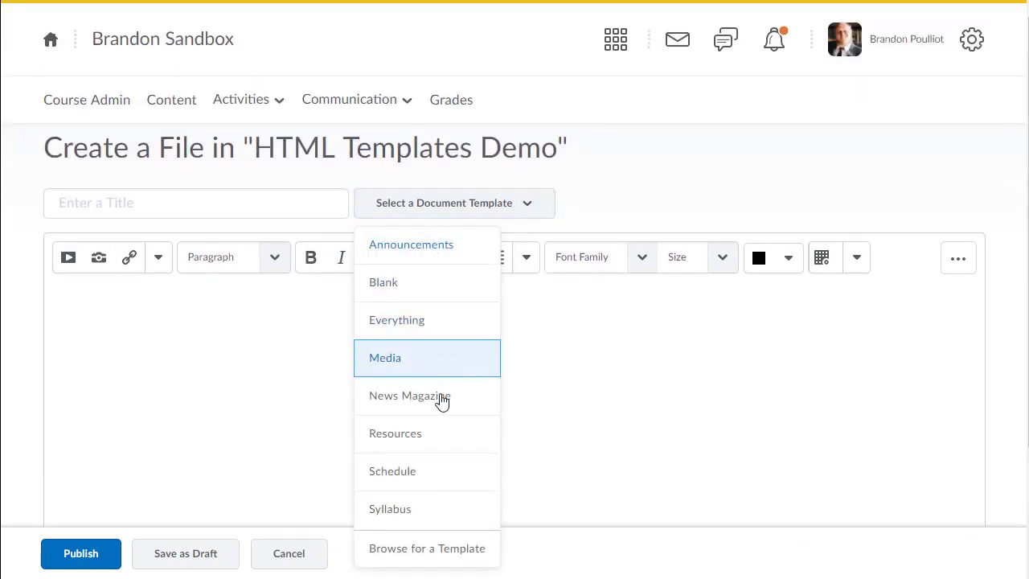
pyautogui.click(419, 295)
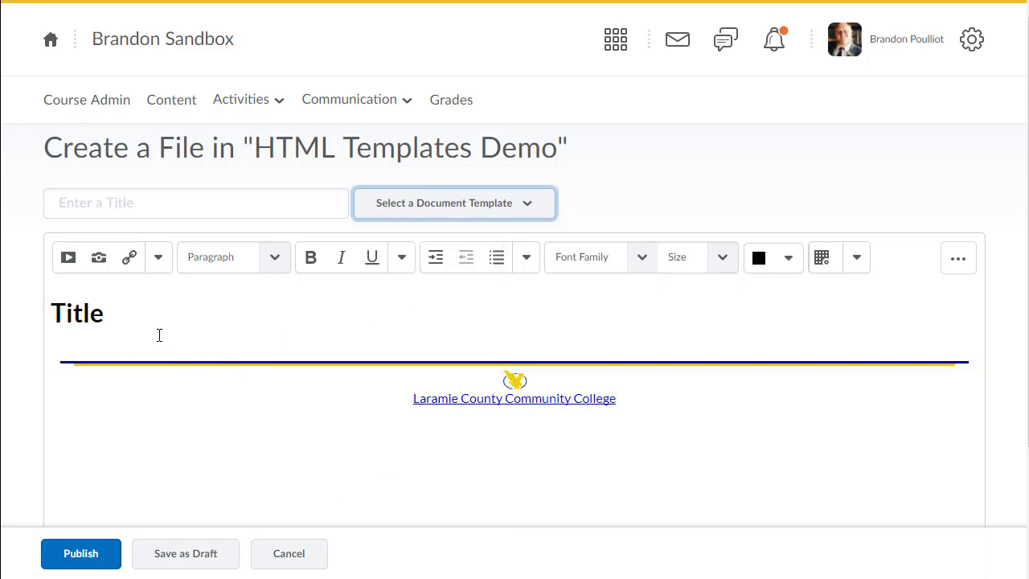
# - Examine the Blank template's HTML source down to its footer code and close it without saving
pyautogui.scroll(-2, 553, 305)
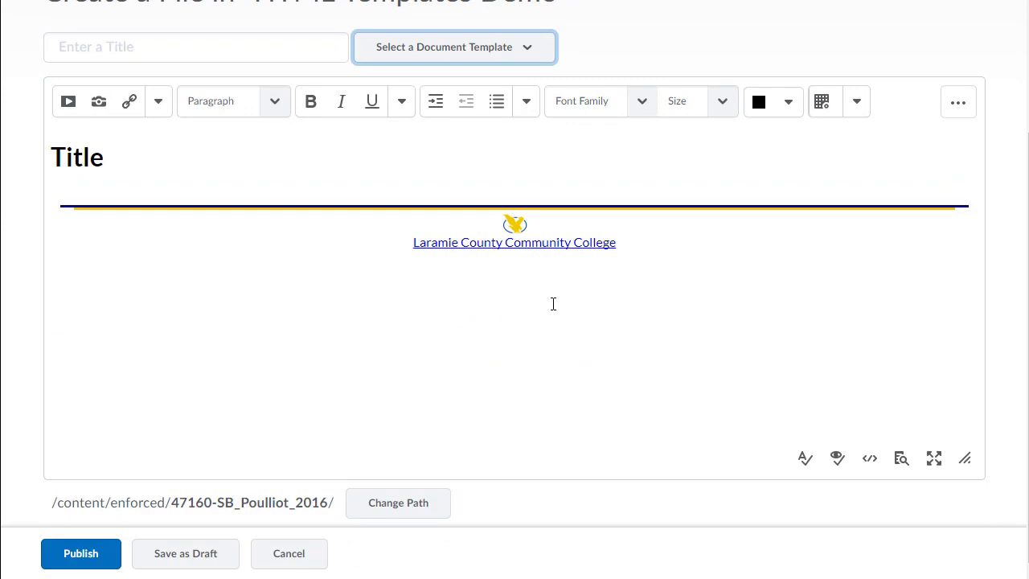
pyautogui.click(875, 459)
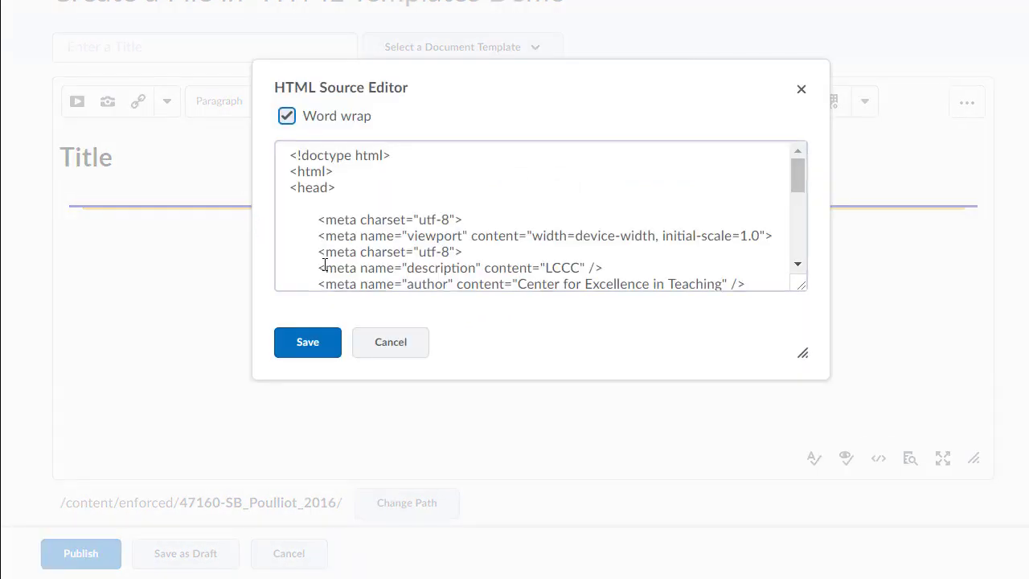
pyautogui.scroll(-5, 425, 211)
pyautogui.scroll(-2, 425, 219)
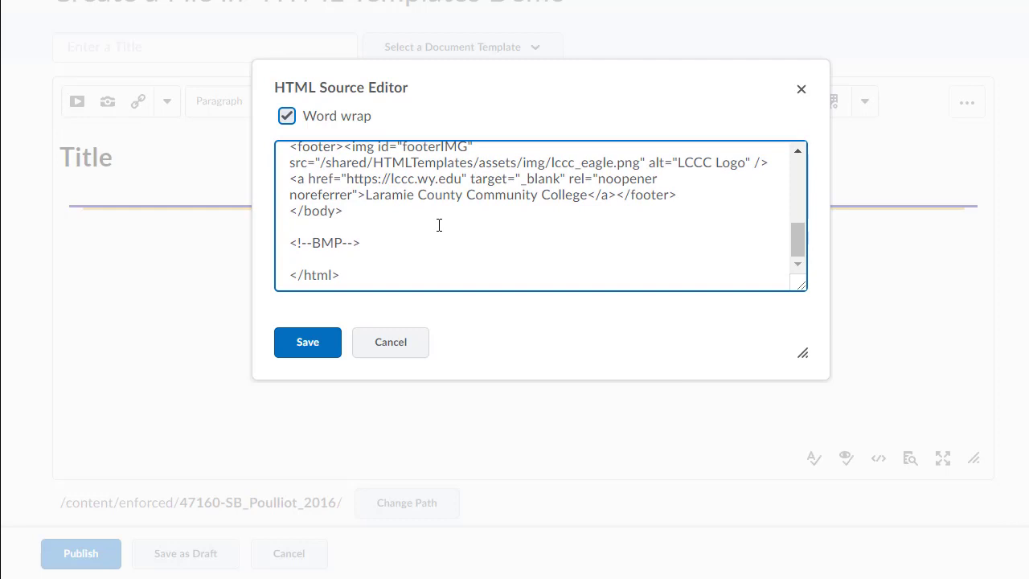
pyautogui.click(399, 351)
pyautogui.scroll(1, 207, 286)
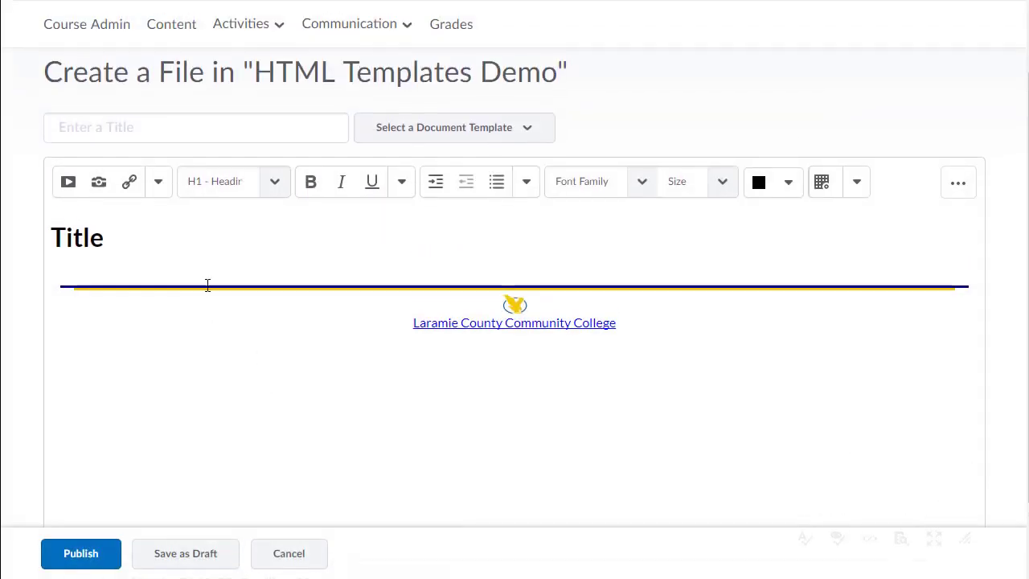
# - Apply the Media document template to the new file
pyautogui.click(456, 136)
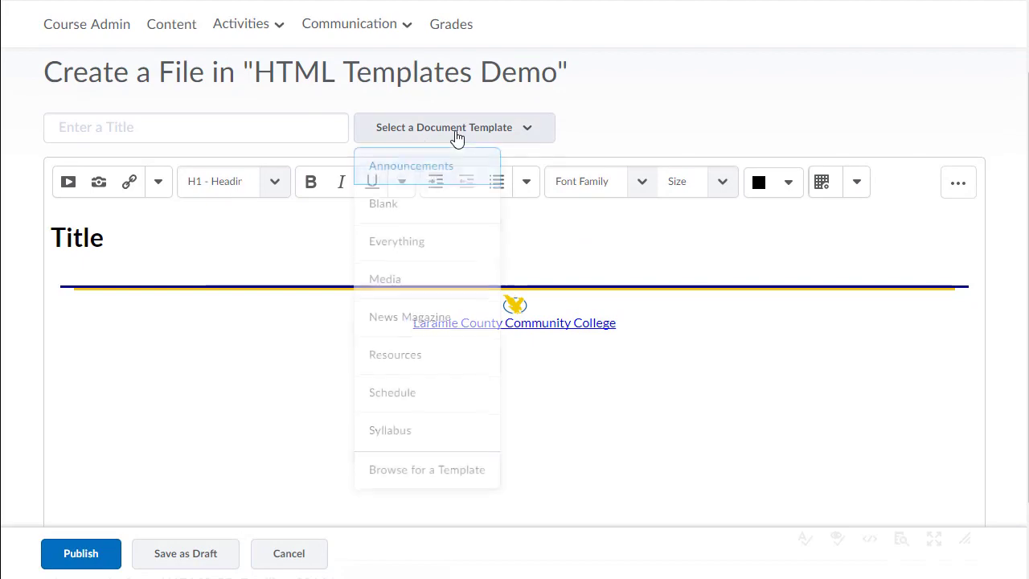
pyautogui.click(404, 281)
pyautogui.click(282, 184)
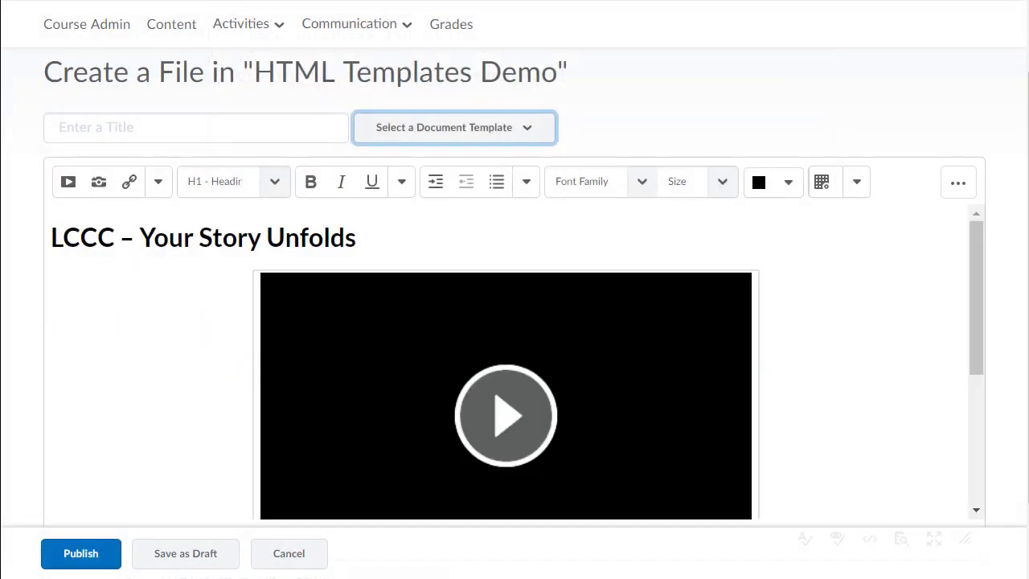
pyautogui.scroll(2, 514, 361)
pyautogui.scroll(-2, 514, 362)
# - Replace the video placeholder with the YouTube video "Your Story Unfolds - LCCC", found by searching for "lccc unfolds"
pyautogui.click(472, 354)
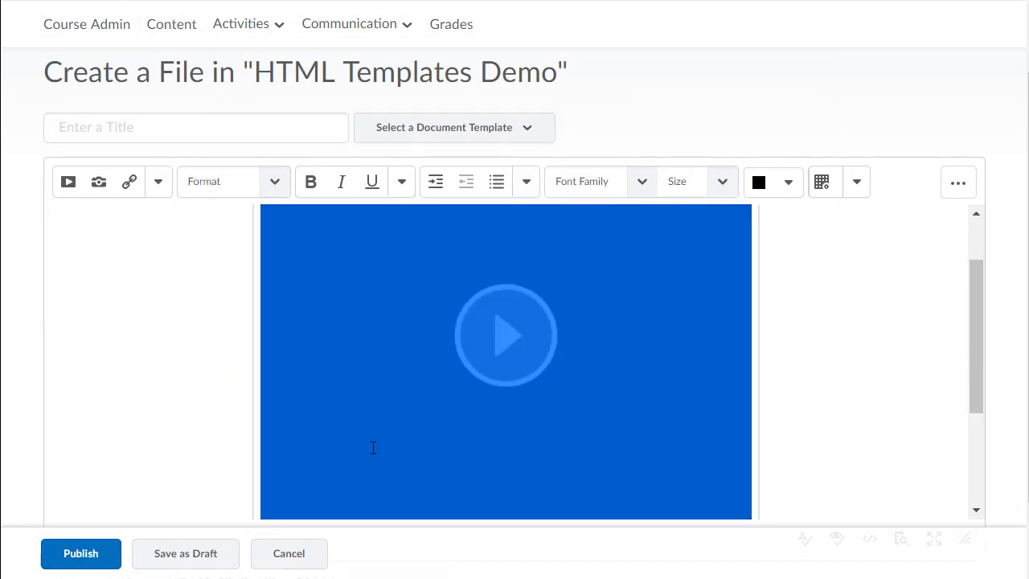
pyautogui.scroll(2, 371, 418)
pyautogui.scroll(-5, 522, 366)
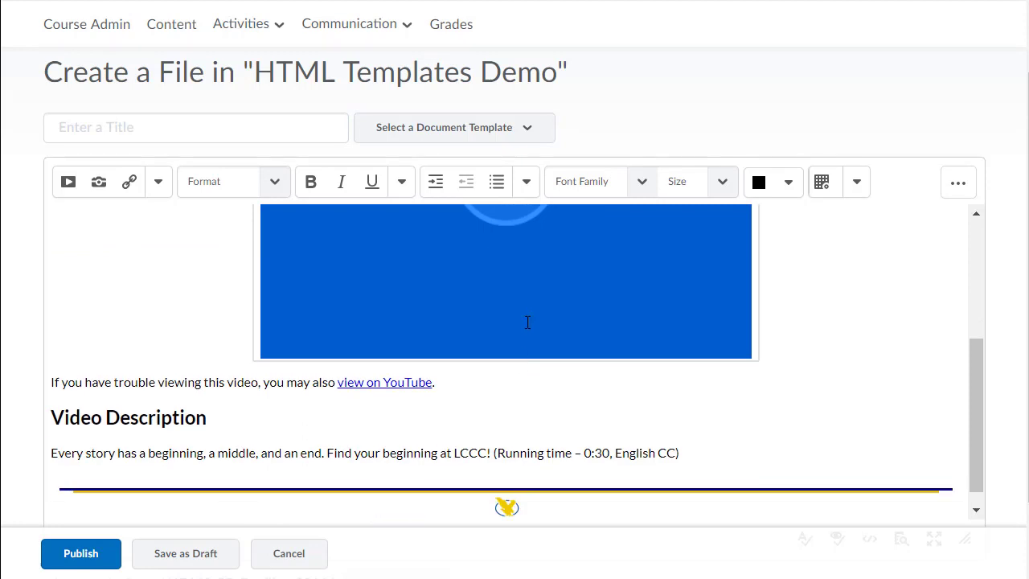
pyautogui.scroll(4, 527, 322)
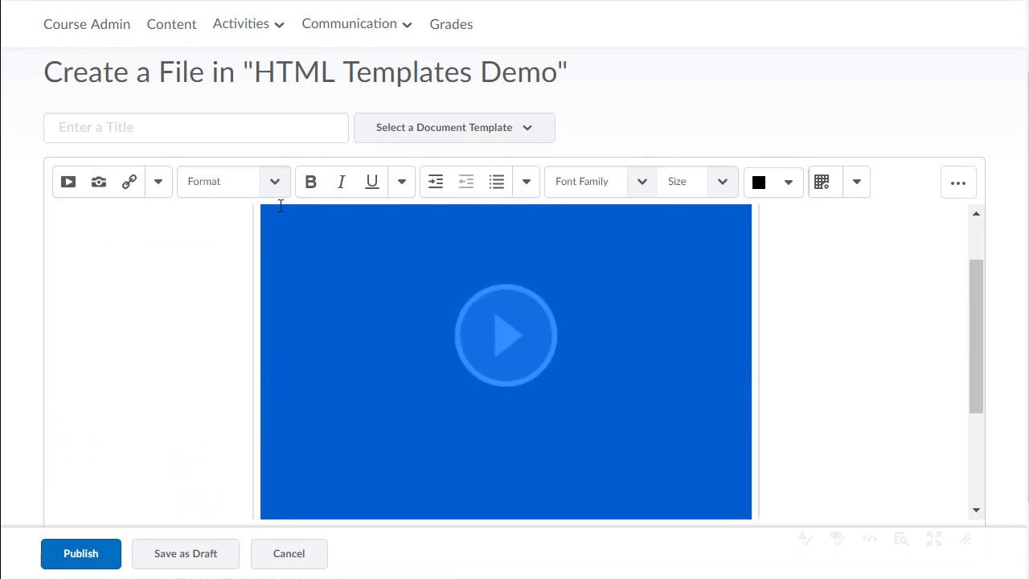
pyautogui.click(63, 181)
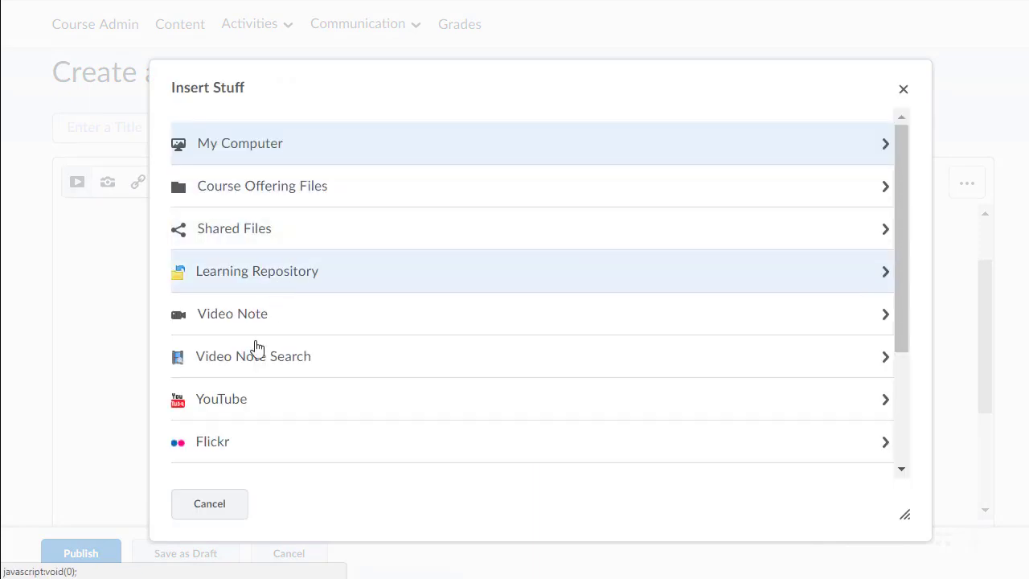
pyautogui.click(249, 399)
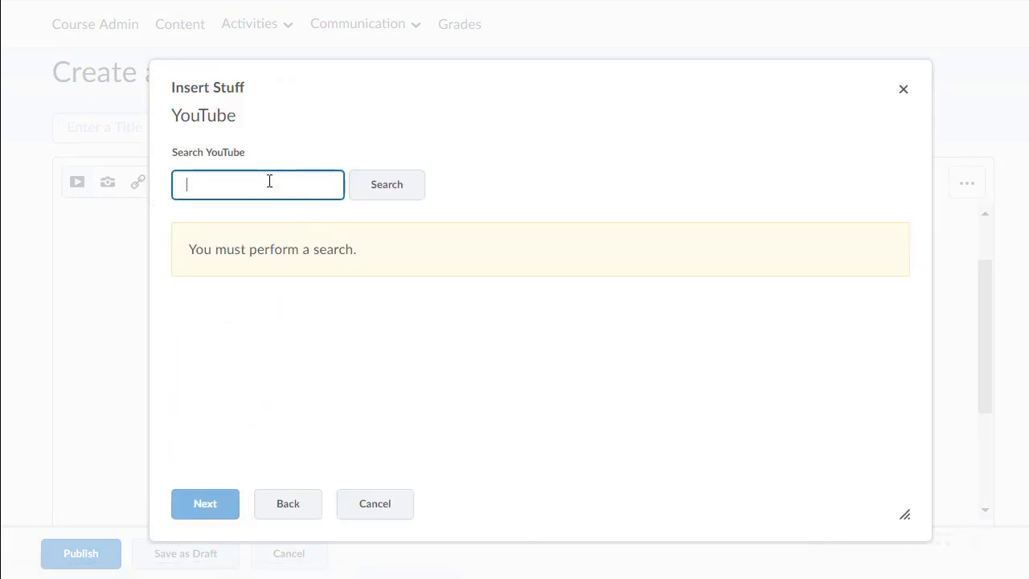
pyautogui.write('lccc unfolds')
pyautogui.press('Return')
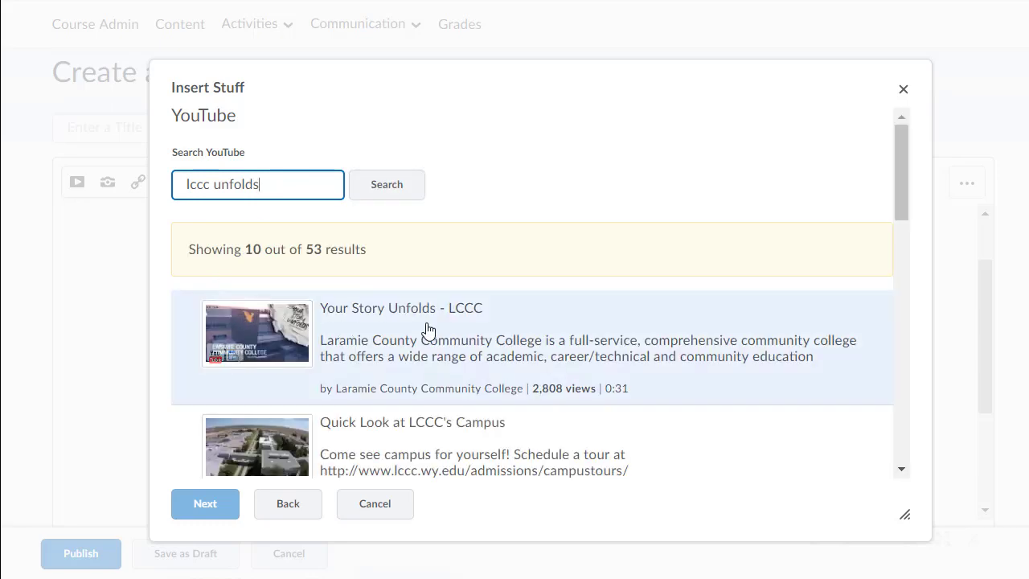
pyautogui.click(425, 326)
pyautogui.click(197, 514)
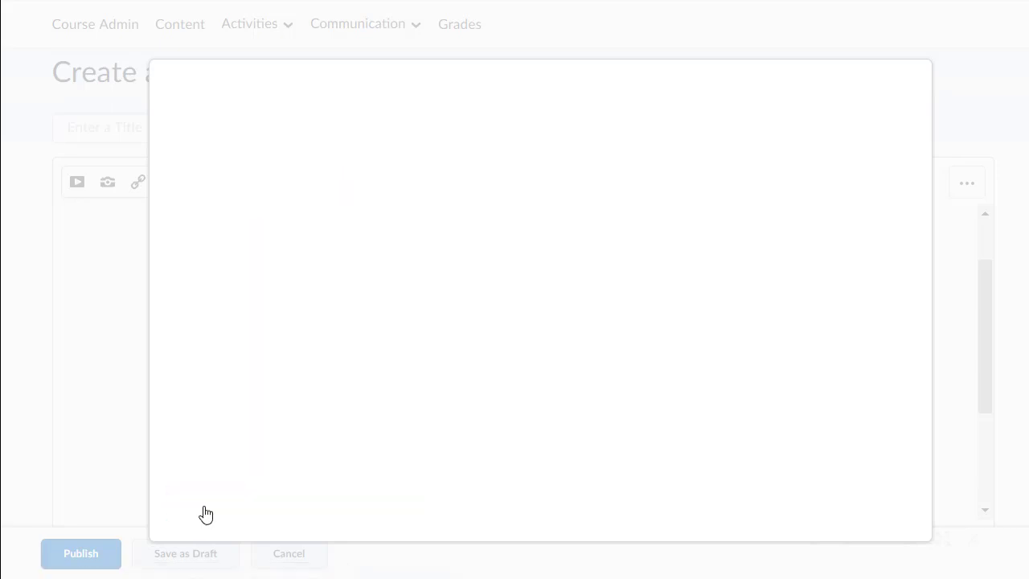
pyautogui.click(215, 508)
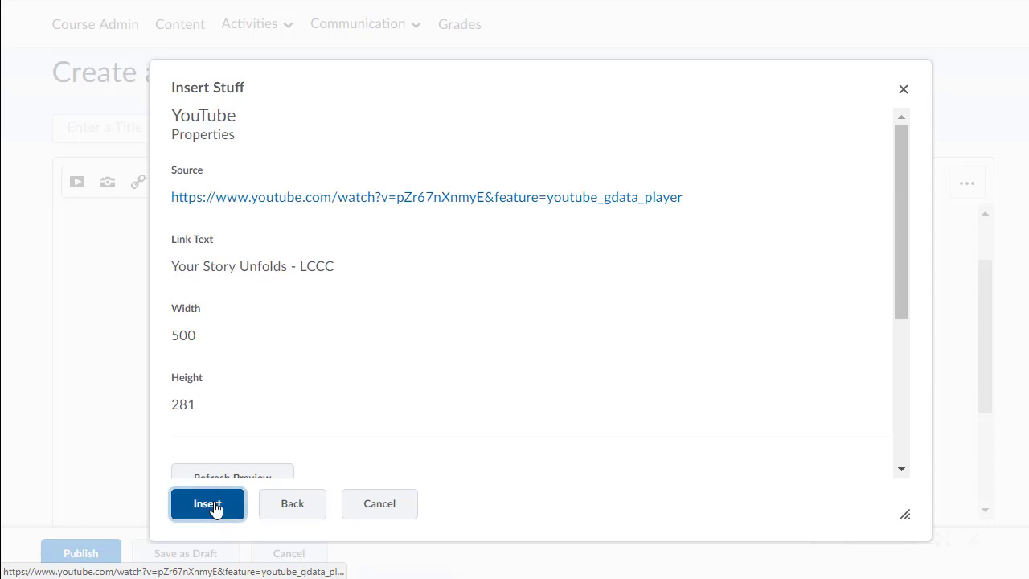
# - Examine the inserted video and the URL settings of the "view on YouTube" link, closing them without updating
pyautogui.scroll(-2, 233, 365)
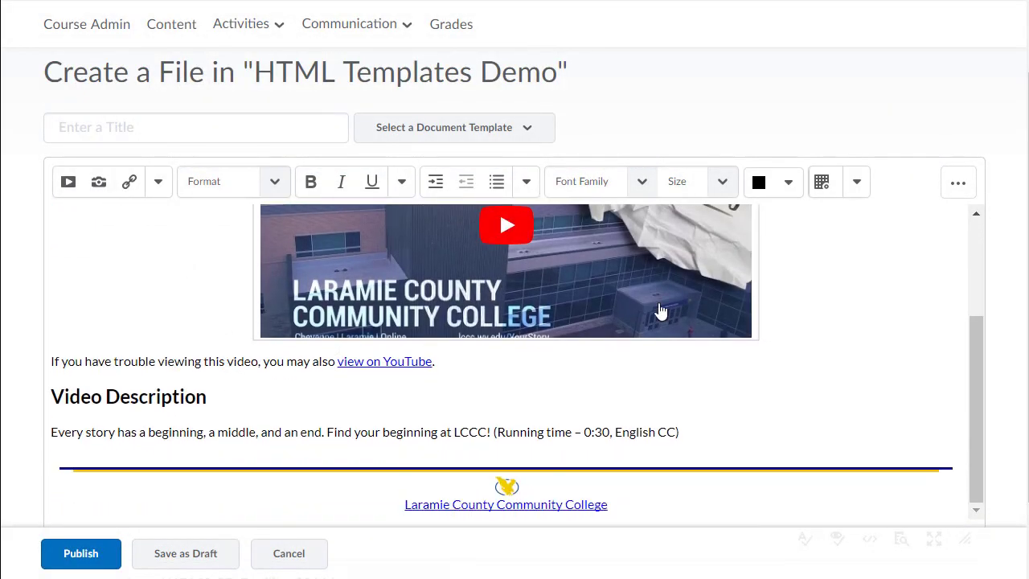
pyautogui.scroll(1, 852, 328)
pyautogui.scroll(1, 356, 362)
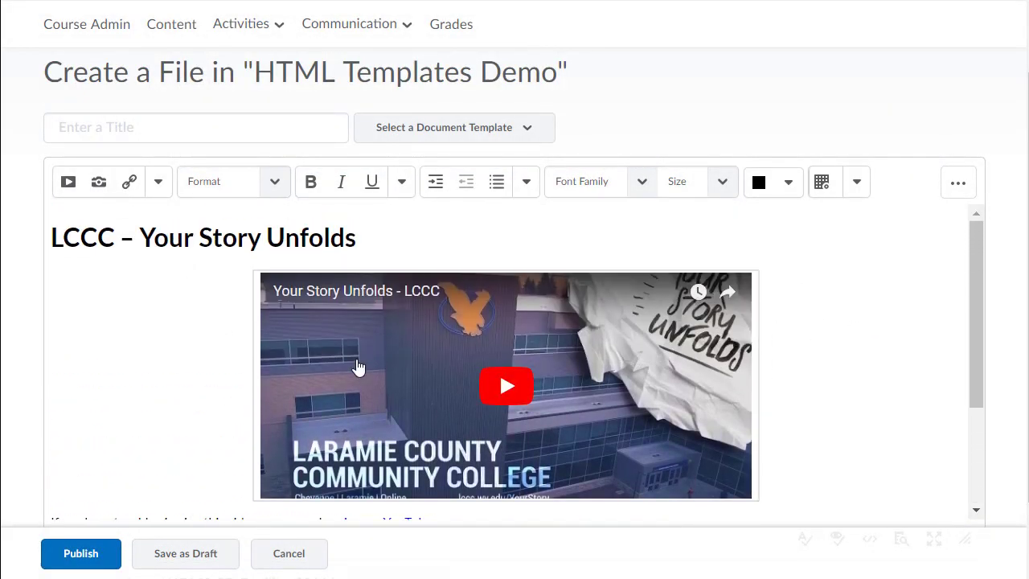
pyautogui.scroll(-1, 153, 431)
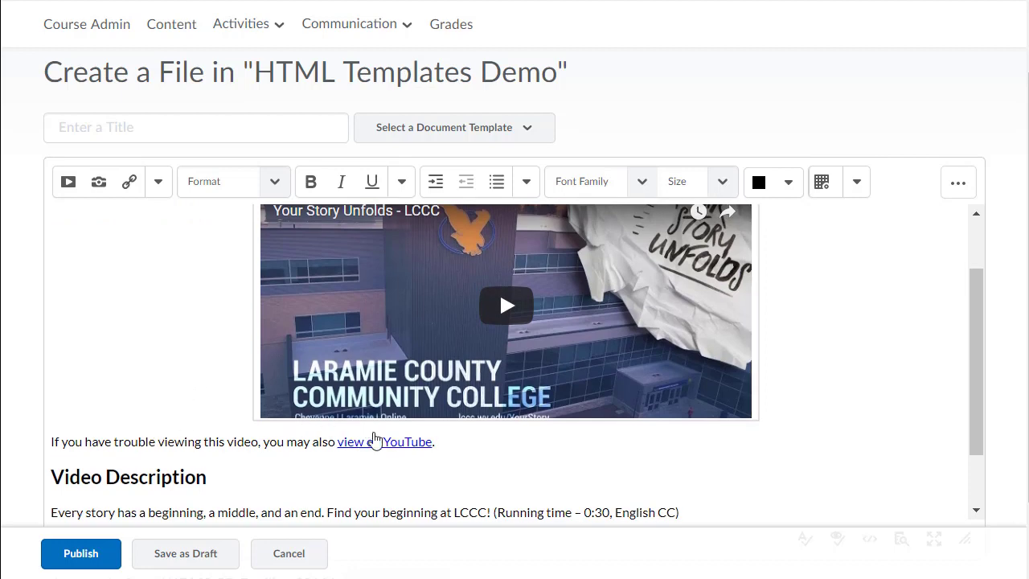
pyautogui.scroll(-1, 632, 428)
pyautogui.click(388, 362)
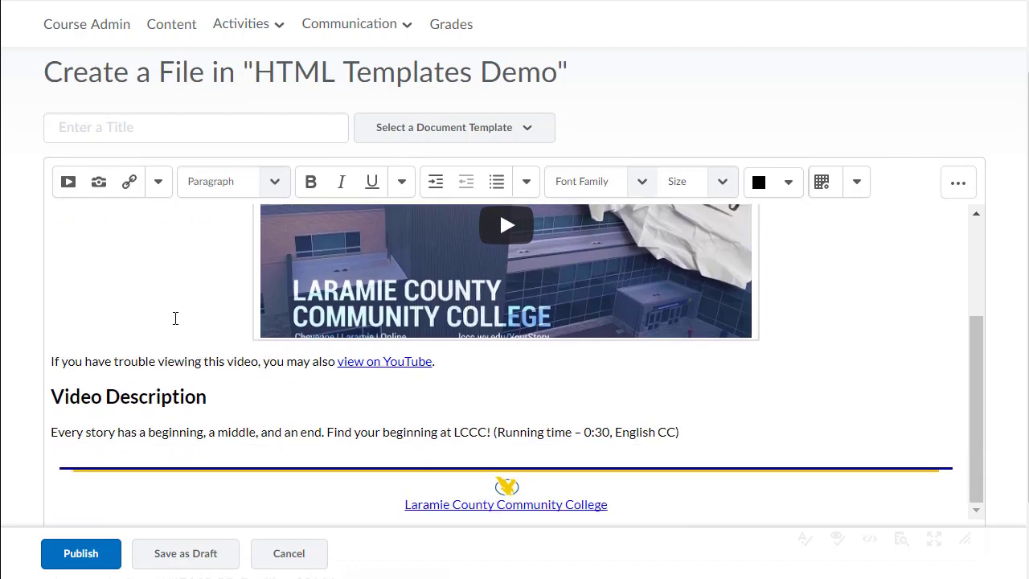
pyautogui.click(131, 182)
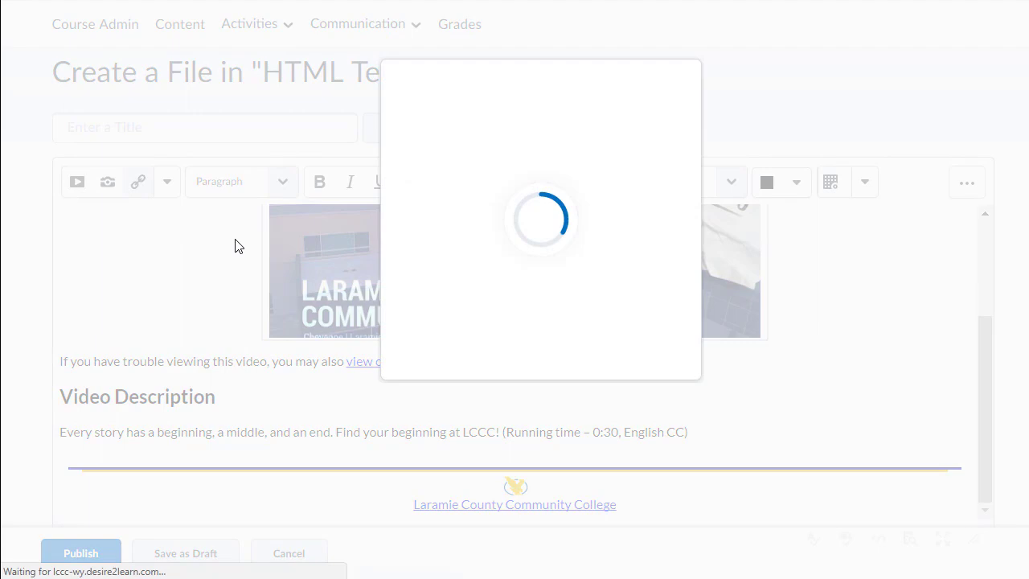
pyautogui.moveTo(514, 201); pyautogui.dragTo(726, 202)
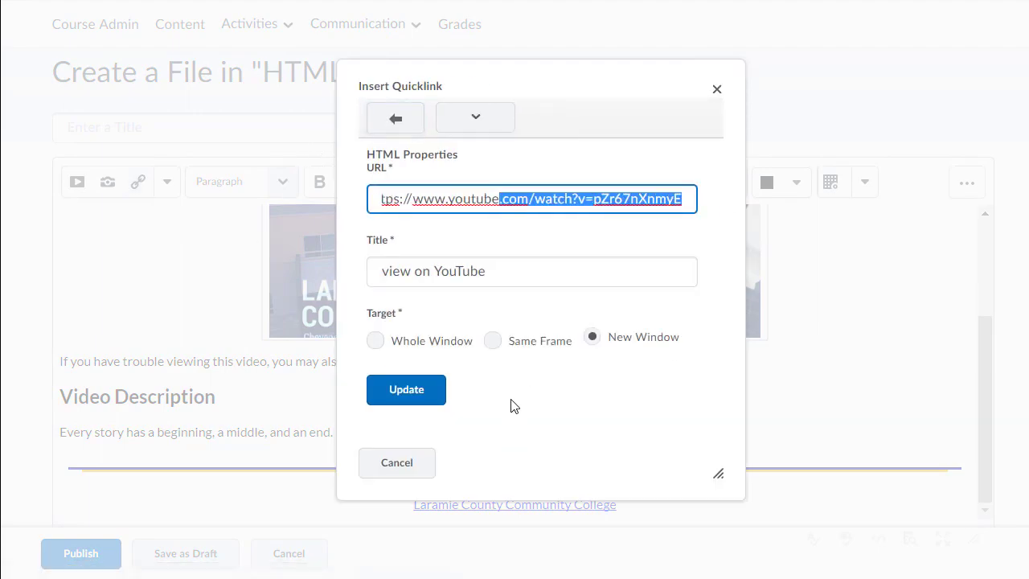
pyautogui.click(397, 463)
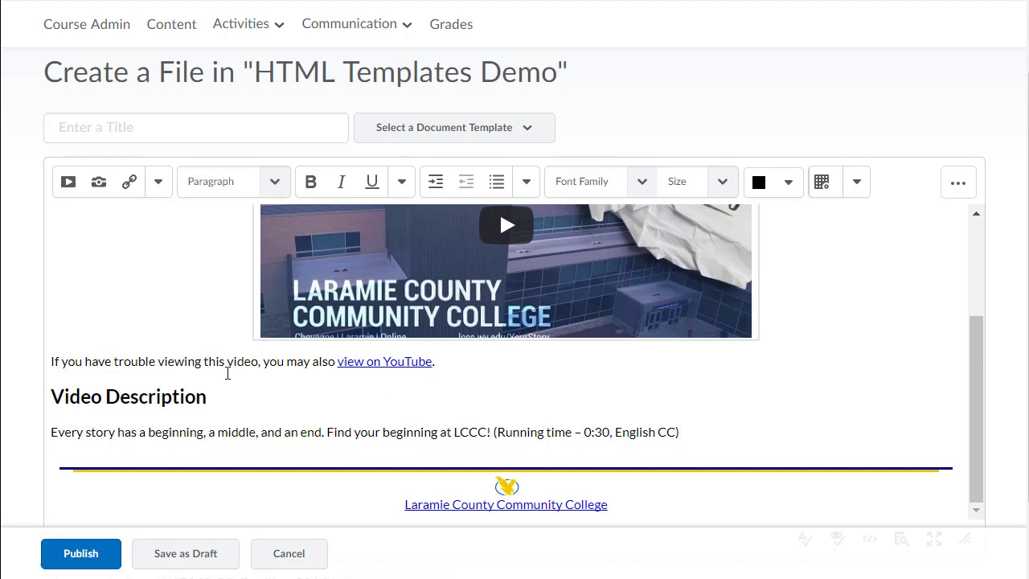
# - Apply the News Magazine document template to the new file
pyautogui.scroll(5, 257, 375)
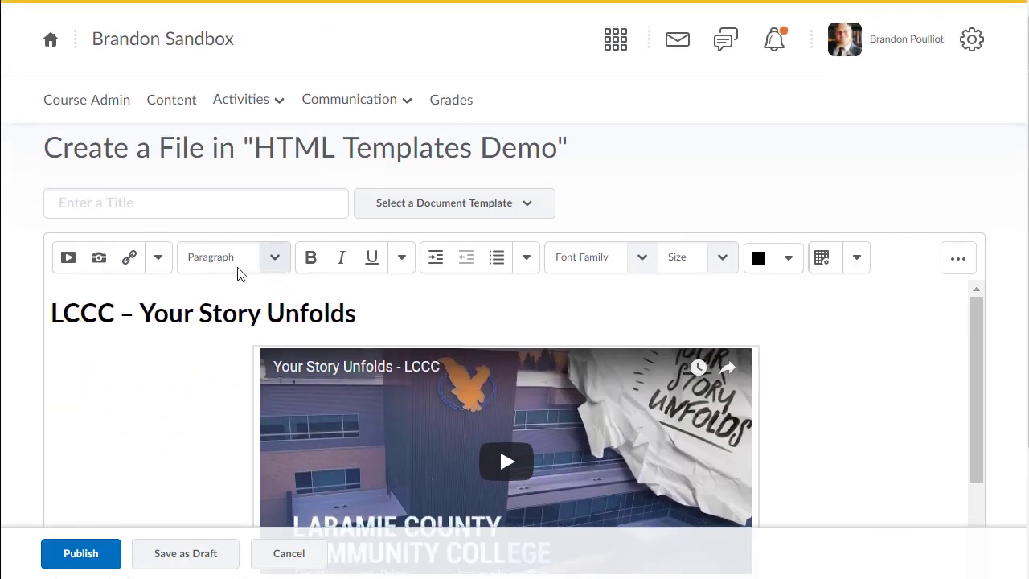
pyautogui.click(443, 209)
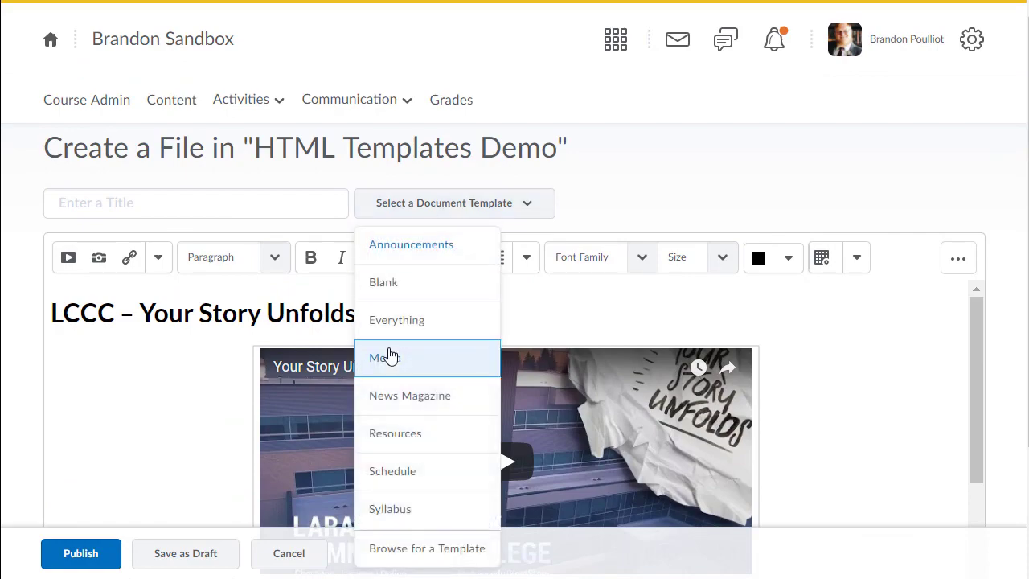
pyautogui.click(426, 400)
pyautogui.click(260, 191)
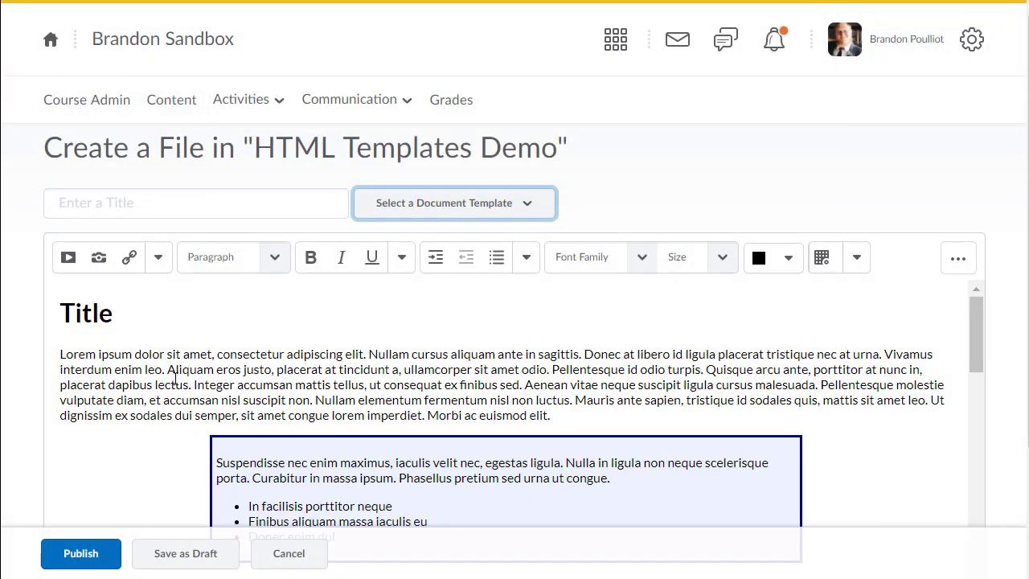
# - Examine the News Magazine template's headings, captioned image placeholders and coloured callout boxes from start to end
pyautogui.scroll(-2, 205, 386)
pyautogui.scroll(2, 207, 380)
pyautogui.scroll(-1, 265, 394)
pyautogui.scroll(-3, 272, 389)
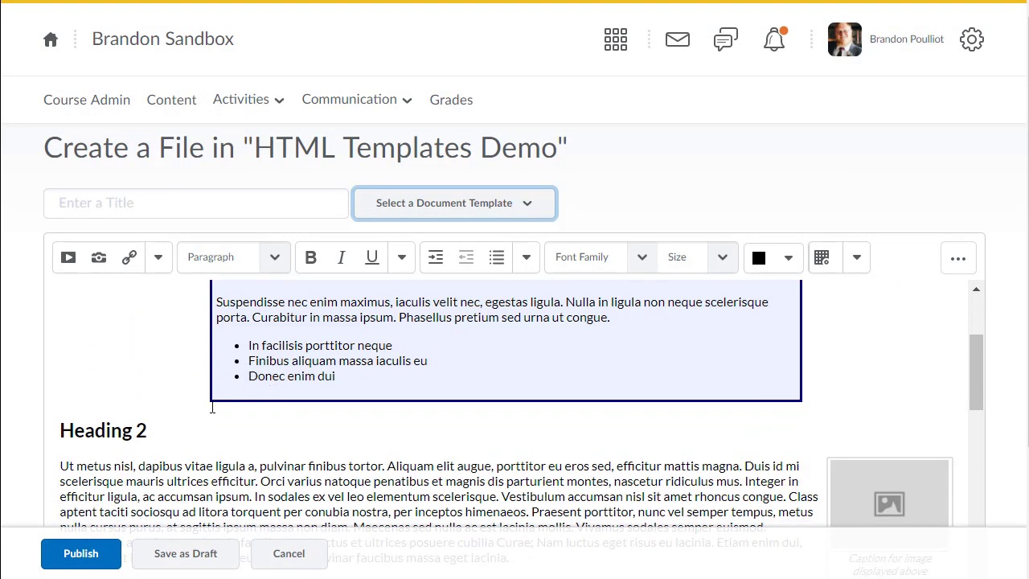
pyautogui.scroll(1, 161, 392)
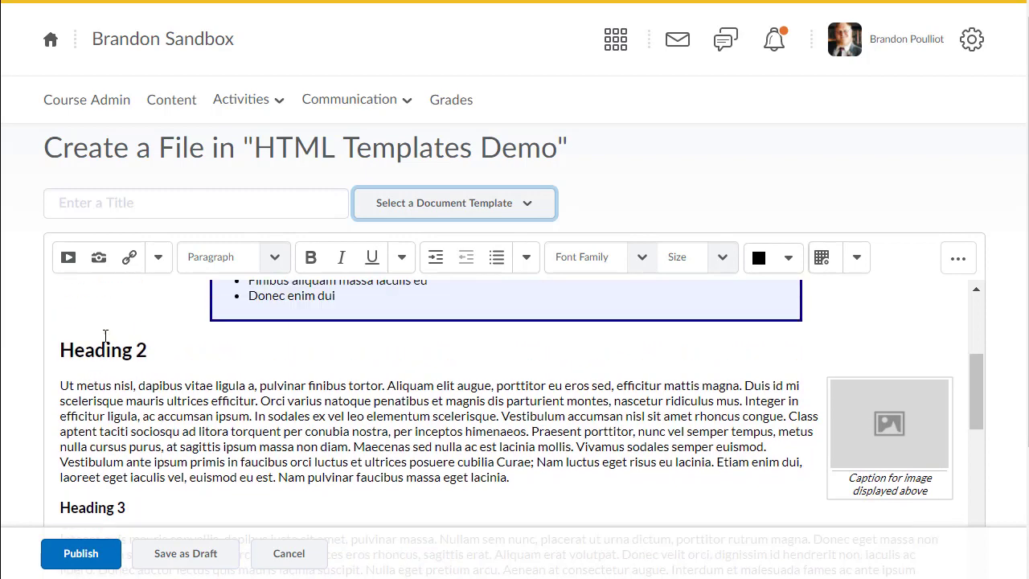
pyautogui.scroll(-1, 187, 433)
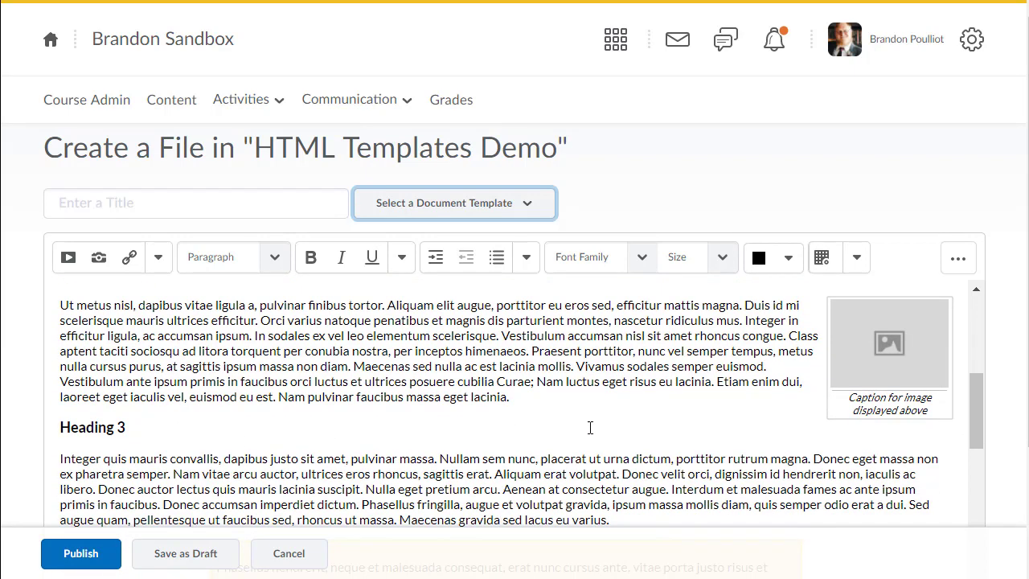
pyautogui.scroll(-2, 554, 407)
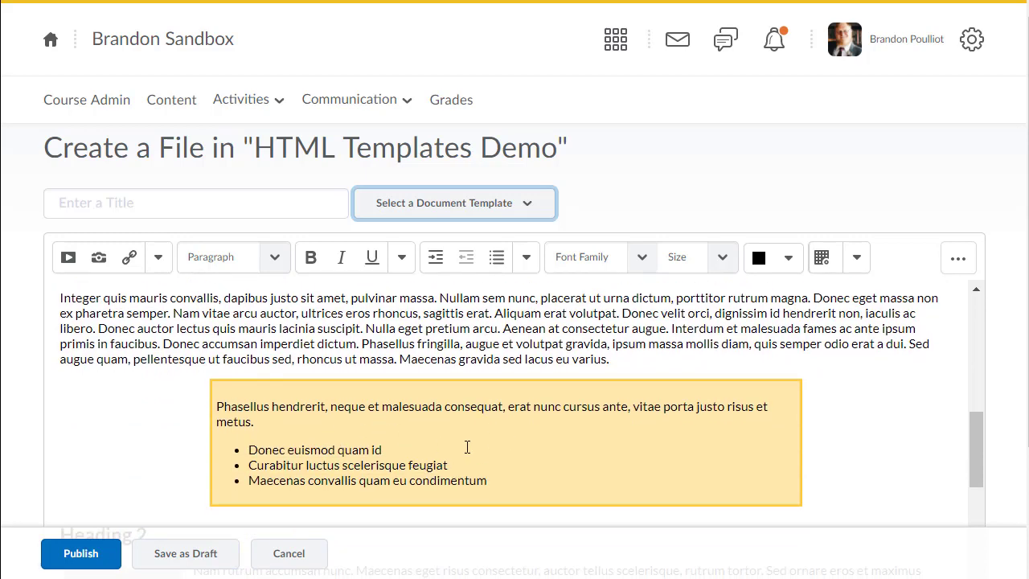
pyautogui.scroll(-3, 467, 447)
pyautogui.scroll(-2, 302, 450)
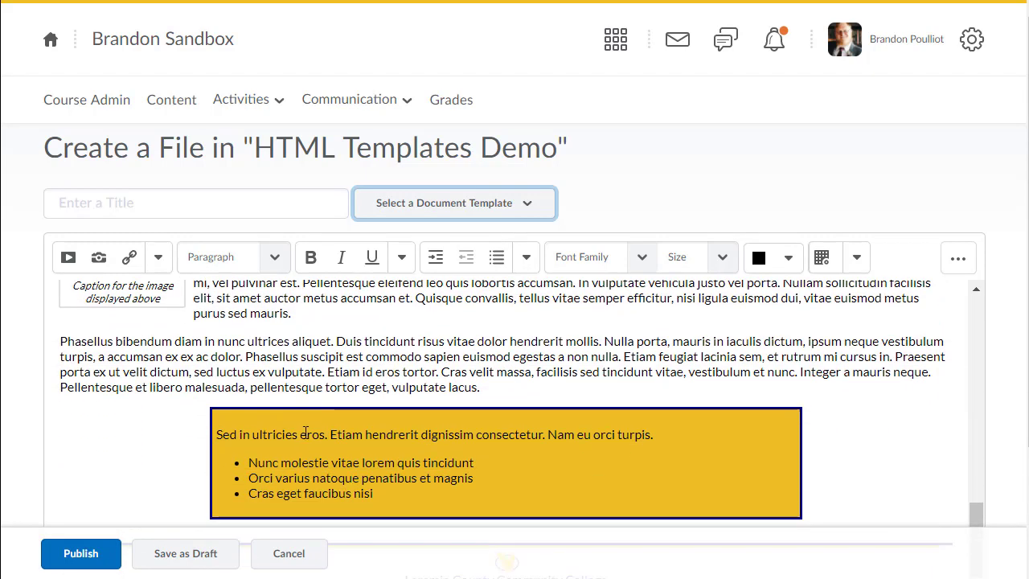
# - Examine the text and bullet list in the last gold callout box, and return to the start of the News Magazine template
pyautogui.scroll(-1, 120, 416)
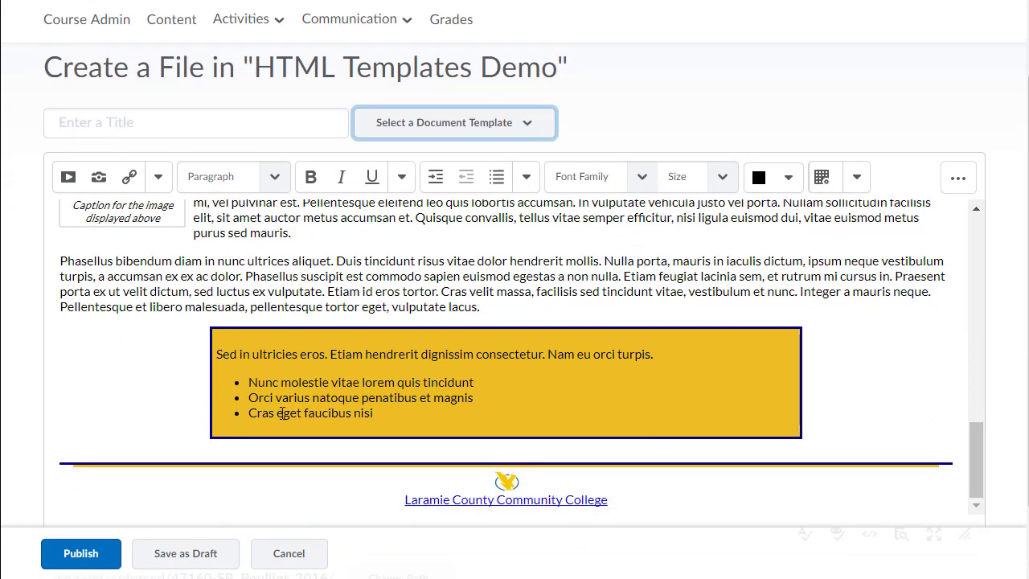
pyautogui.moveTo(394, 417); pyautogui.dragTo(218, 353)
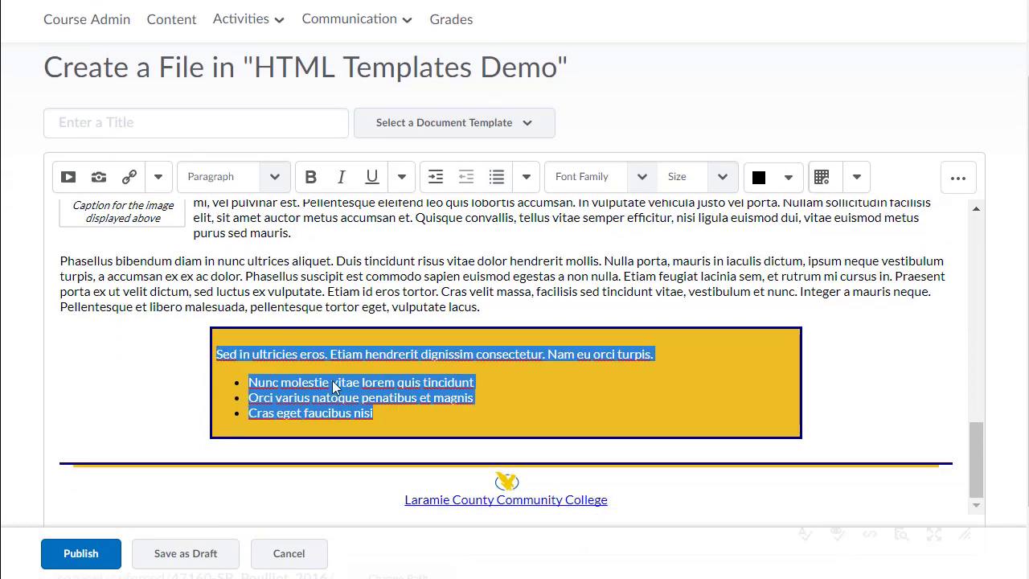
pyautogui.click(344, 411)
pyautogui.moveTo(390, 416); pyautogui.dragTo(215, 352)
pyautogui.click(331, 384)
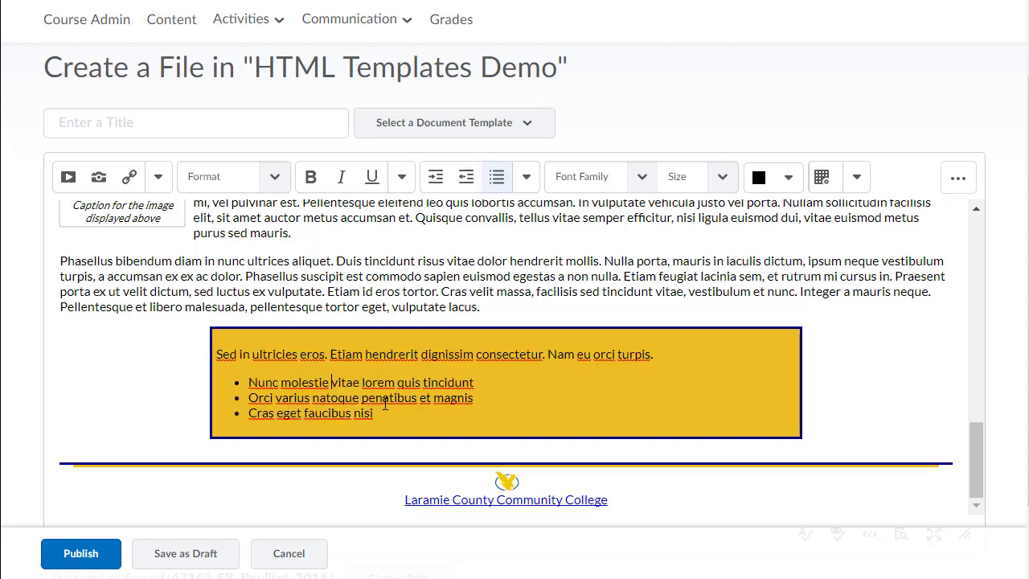
pyautogui.scroll(1, 384, 405)
pyautogui.scroll(15, 387, 396)
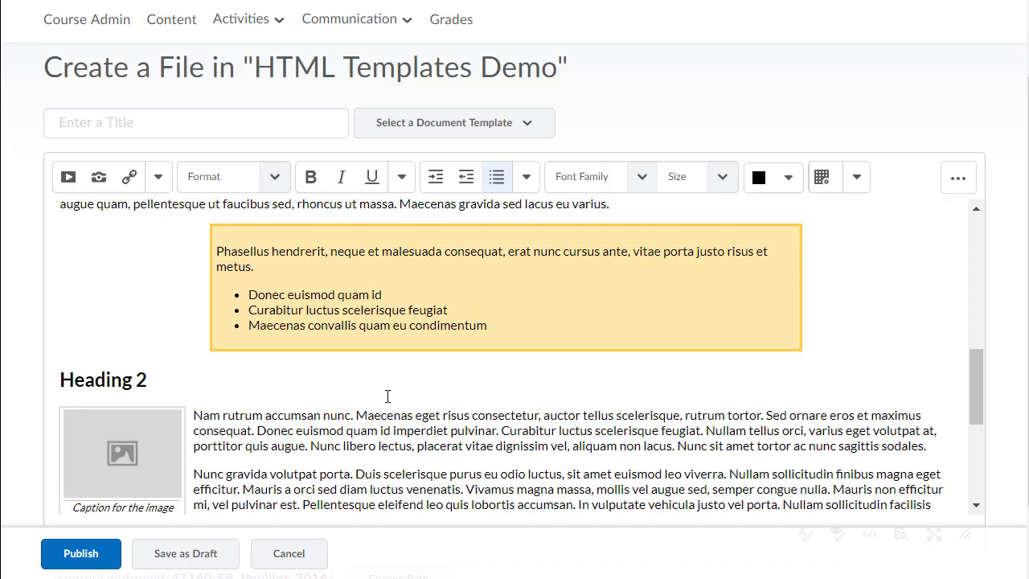
pyautogui.scroll(2, 388, 395)
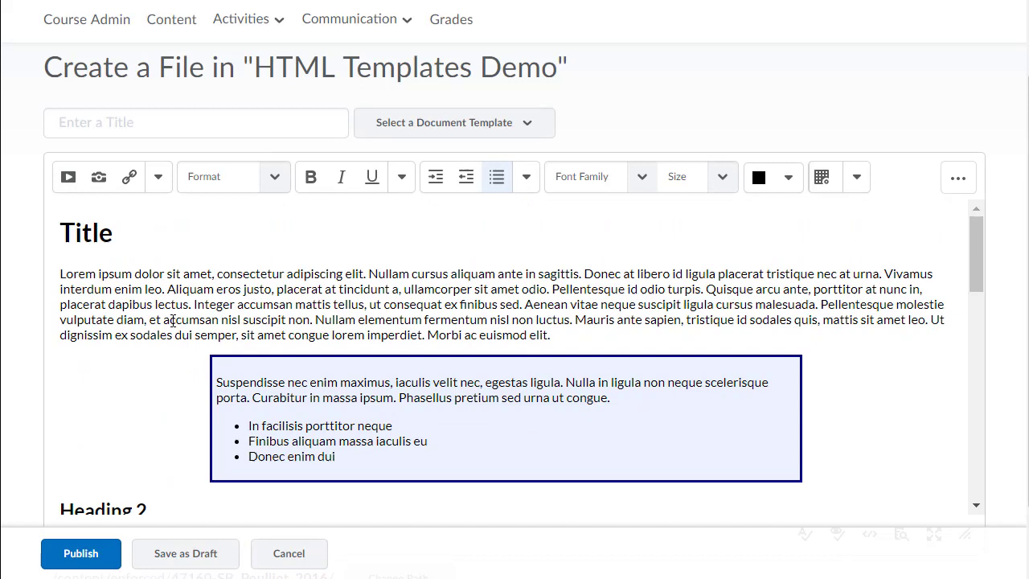
# - Apply the Syllabus document template to the new file, replacing the existing content
pyautogui.click(478, 125)
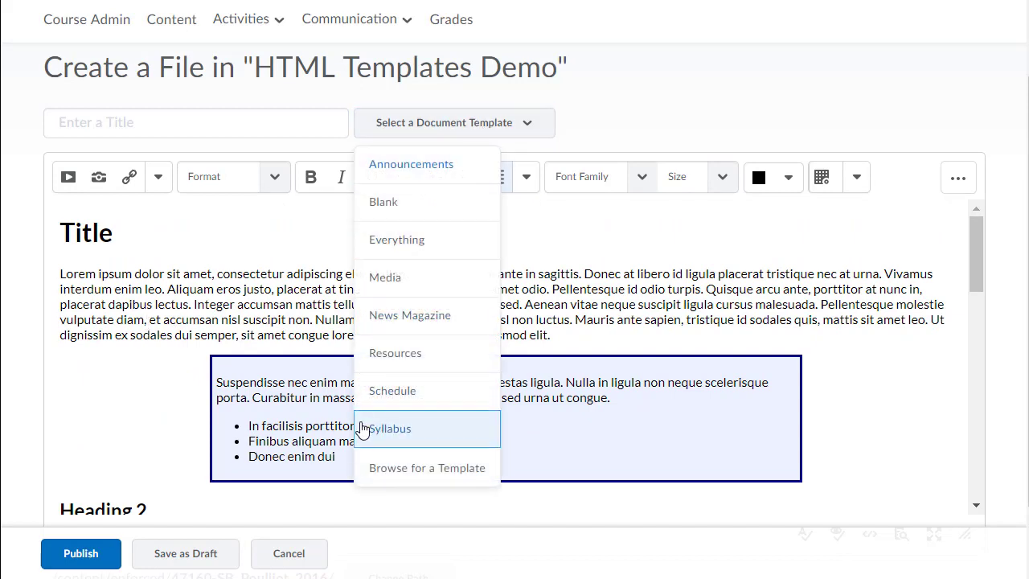
pyautogui.click(402, 391)
pyautogui.click(275, 183)
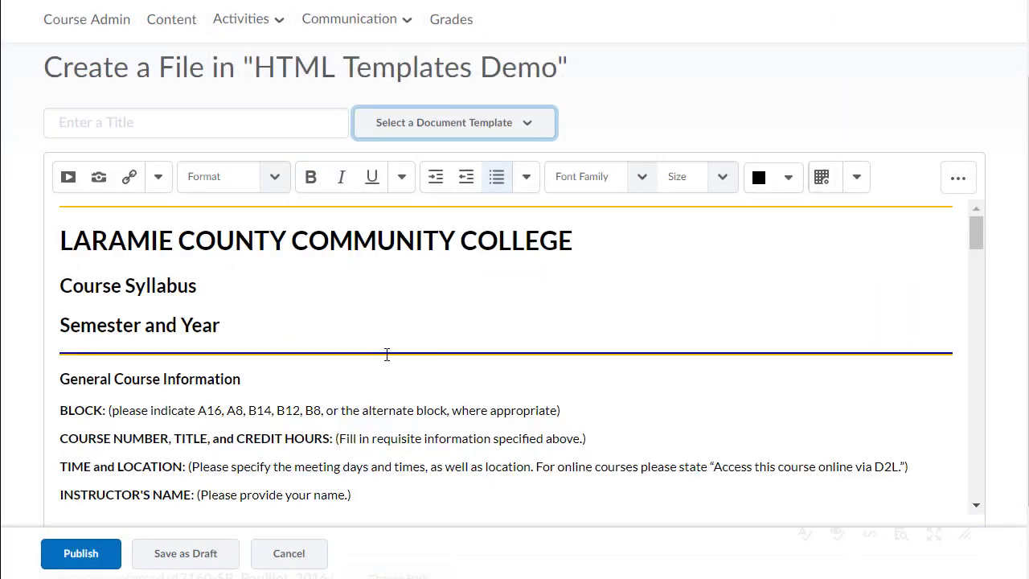
# - Examine the Syllabus template's General Course Information section, from the block to the instructor's contact details
pyautogui.scroll(-1, 242, 390)
pyautogui.scroll(-1, 242, 390)
pyautogui.moveTo(128, 330); pyautogui.dragTo(492, 456)
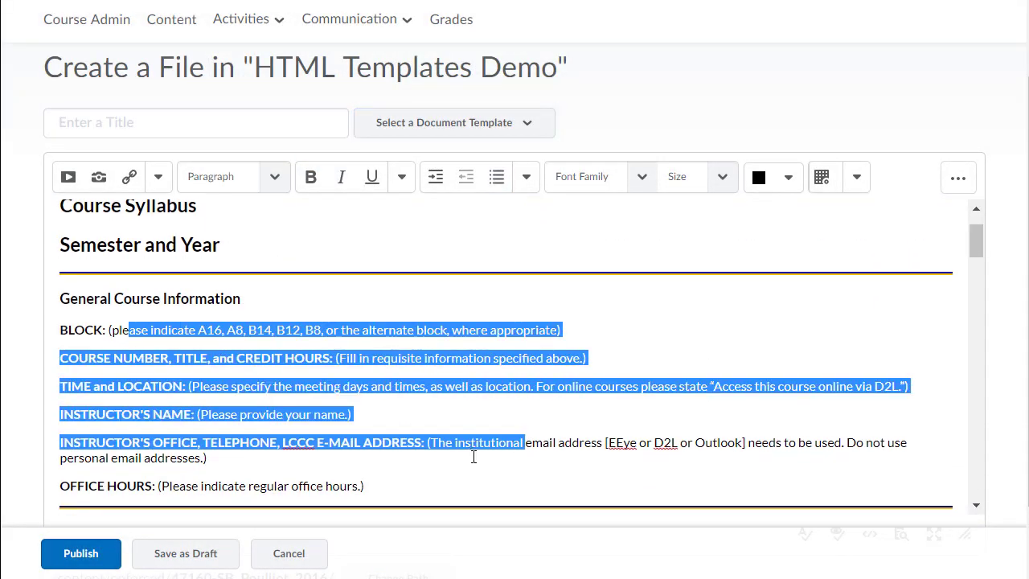
pyautogui.scroll(3, 473, 456)
# - Apply the Schedule document template to the new file, replacing the existing content
pyautogui.click(434, 211)
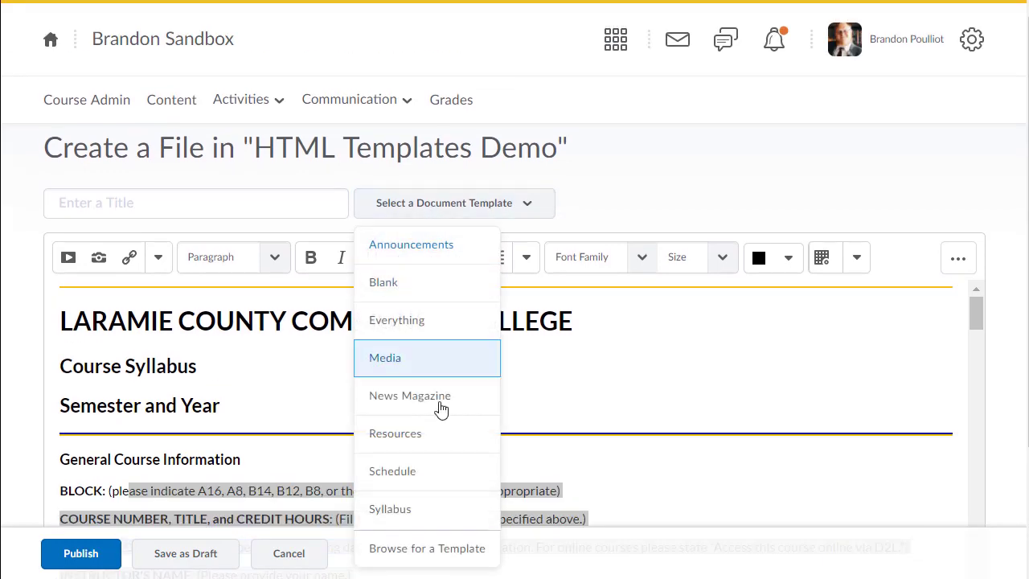
pyautogui.click(427, 487)
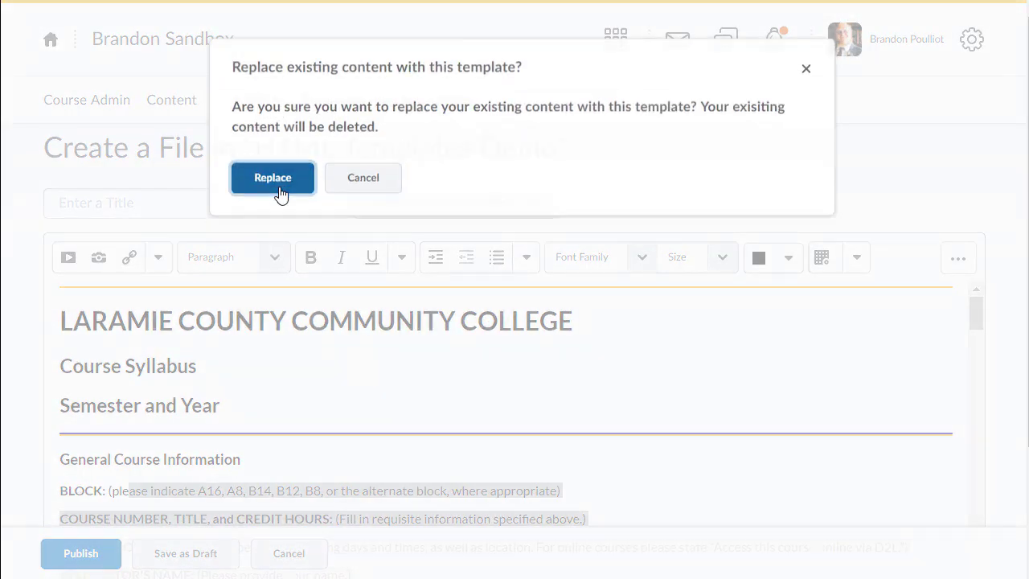
pyautogui.click(273, 178)
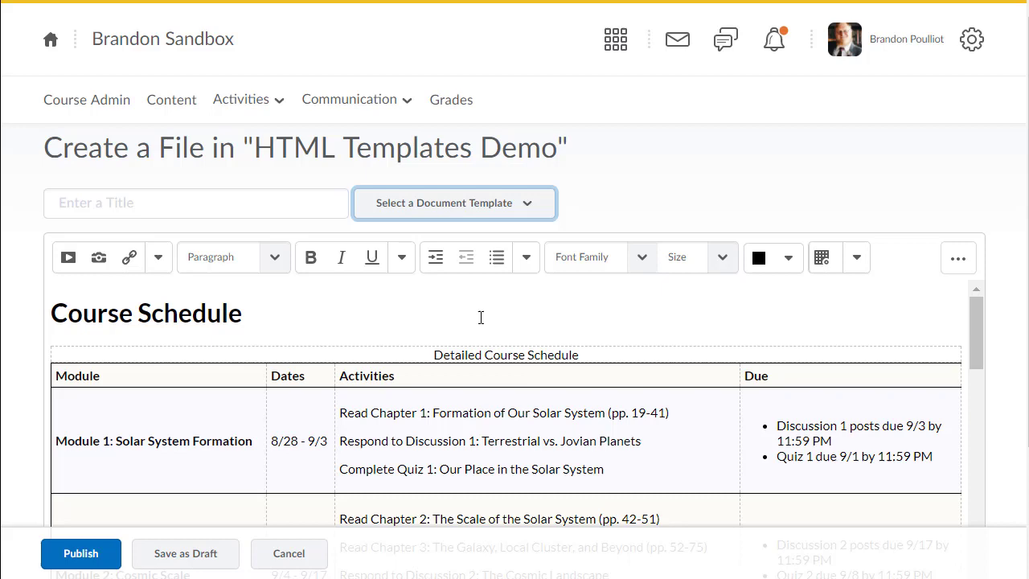
# - Examine the Course Schedule table from Module 1 to the college footer
pyautogui.scroll(-1, 179, 410)
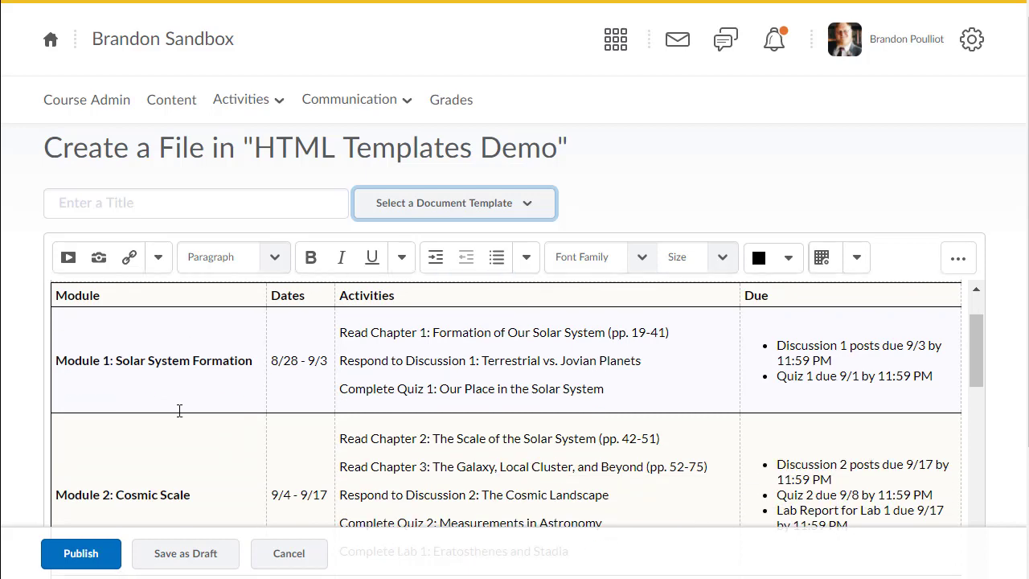
pyautogui.scroll(1, 250, 392)
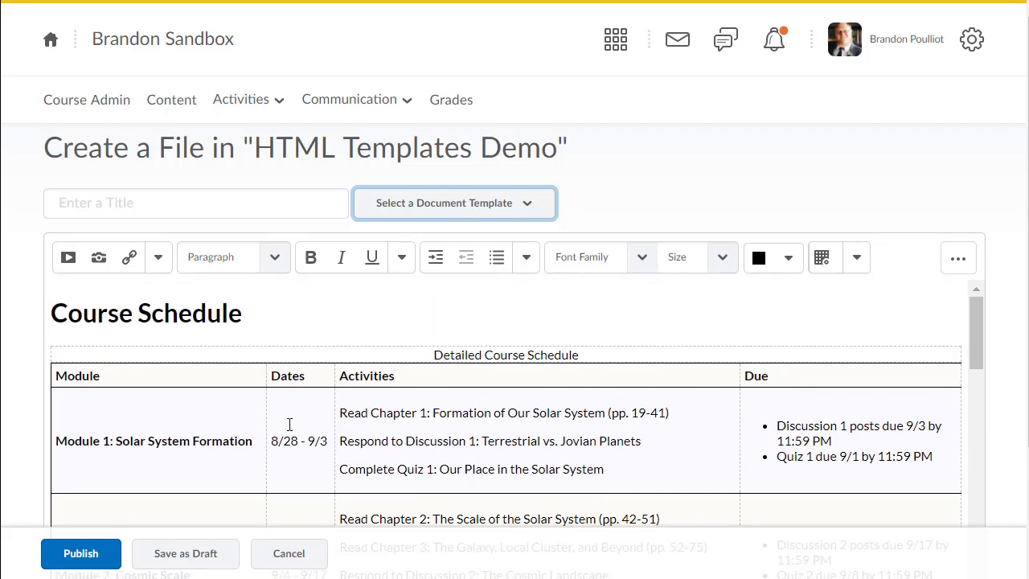
pyautogui.scroll(-12, 293, 420)
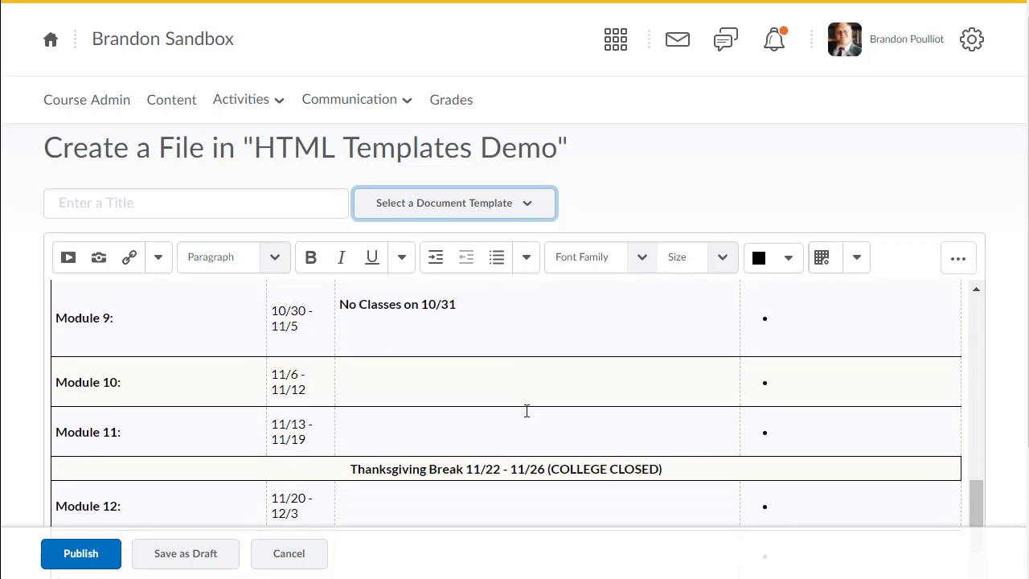
pyautogui.scroll(-2, 1011, 402)
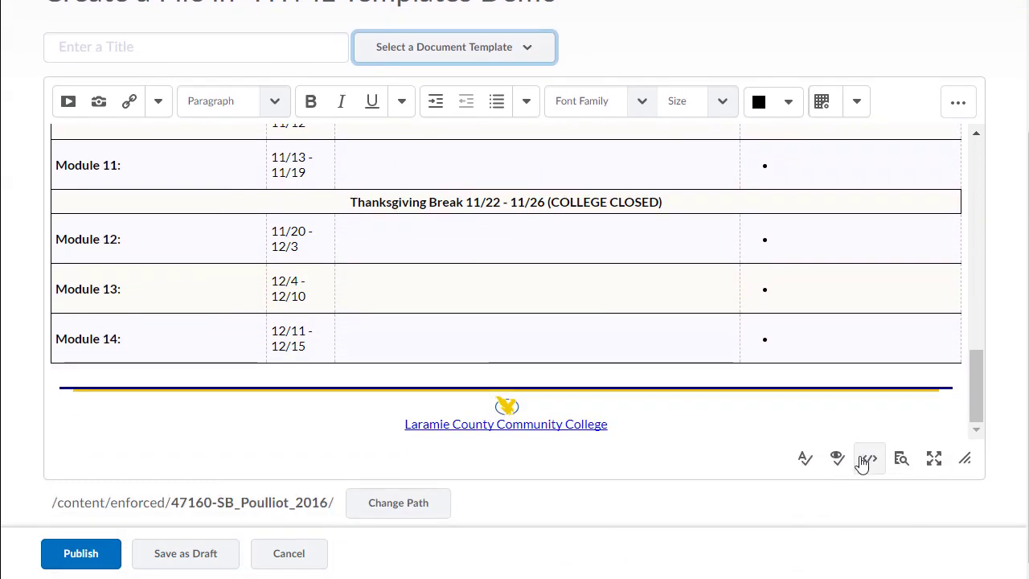
# - Inspect the daylight.css stylesheet link in the schedule's HTML source, closing the source without saving
pyautogui.click(867, 456)
pyautogui.scroll(-2, 399, 233)
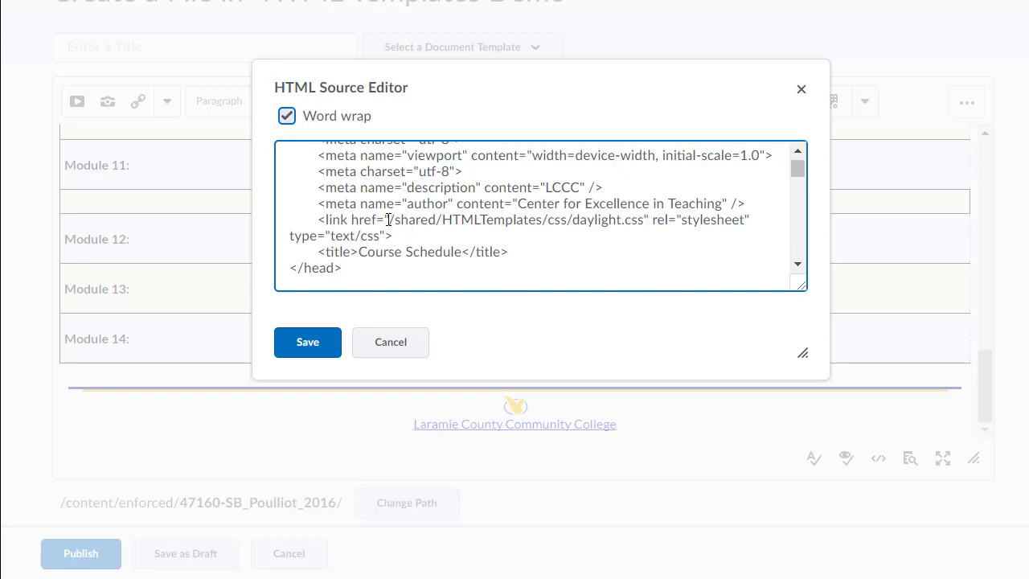
pyautogui.moveTo(389, 219); pyautogui.dragTo(645, 219)
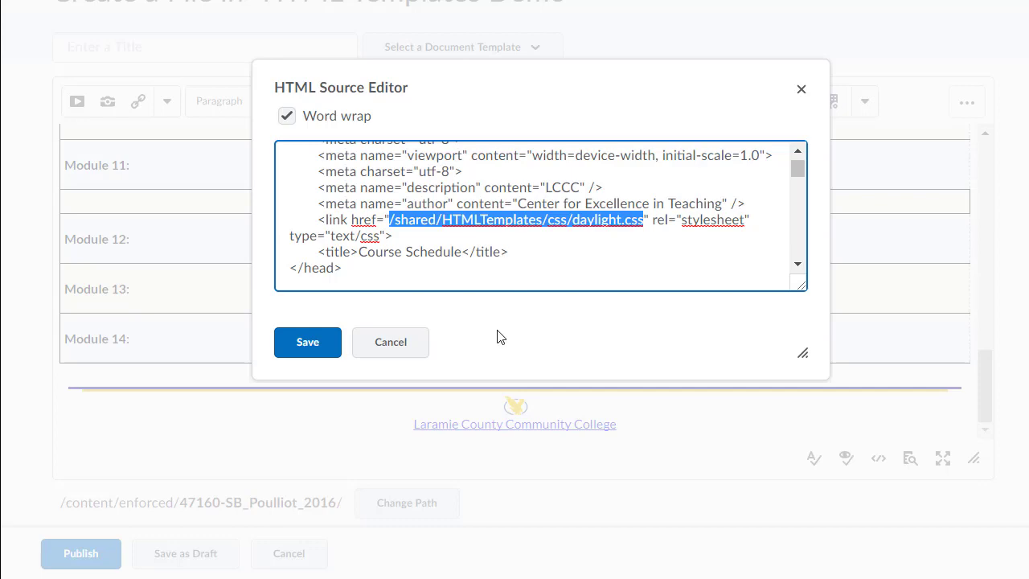
pyautogui.click(418, 348)
# - Examine the schedule table's header row and its "Detailed Course Schedule" caption, highlighting each in turn
pyautogui.scroll(1, 144, 229)
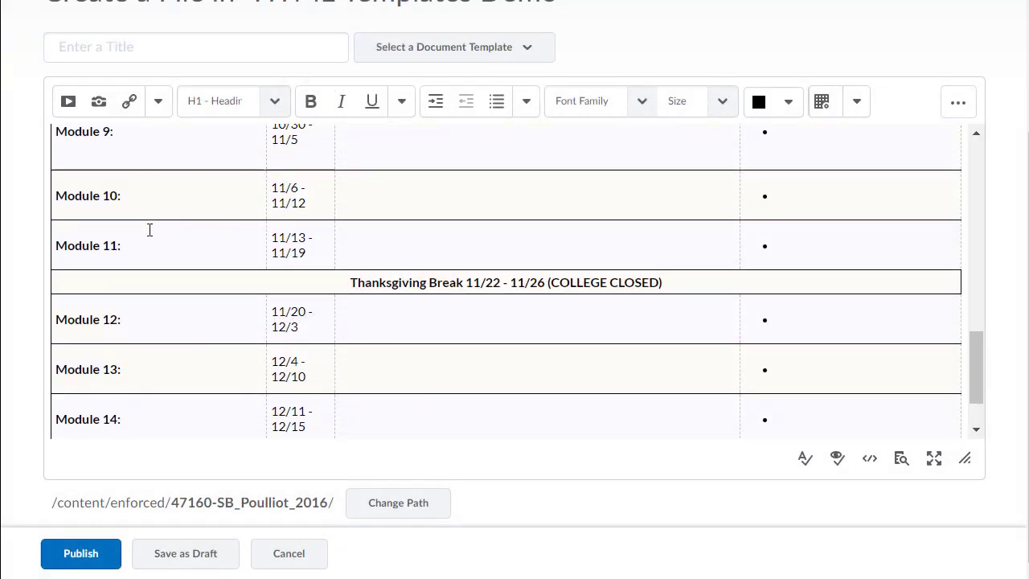
pyautogui.scroll(1, 399, 249)
pyautogui.scroll(3, 290, 265)
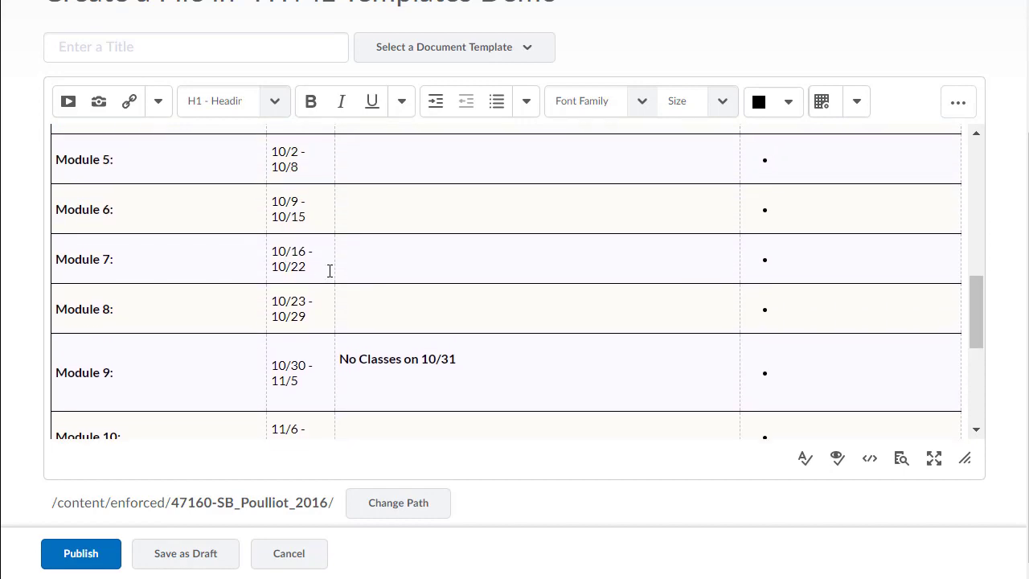
pyautogui.scroll(10, 255, 283)
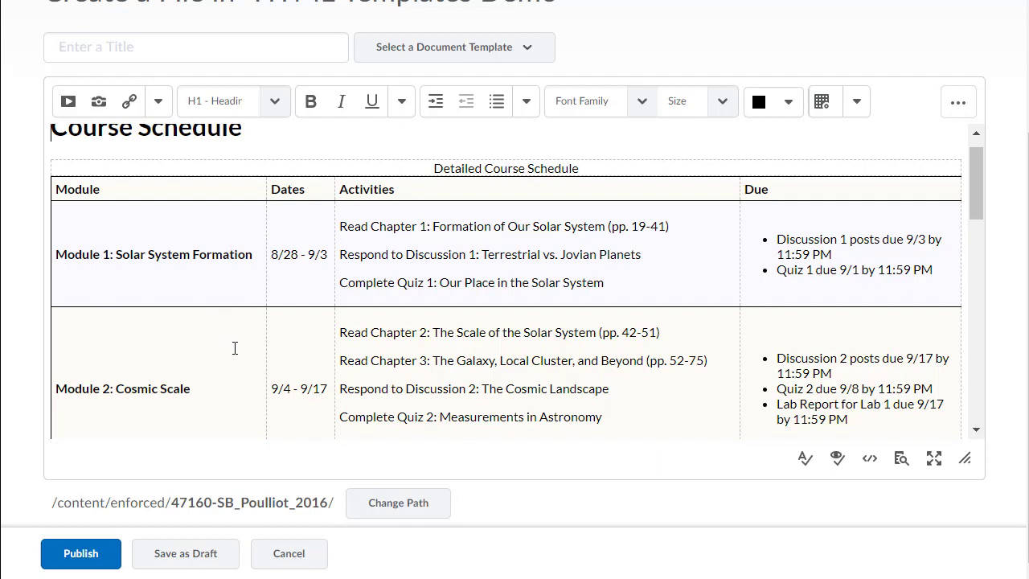
pyautogui.moveTo(66, 187); pyautogui.dragTo(186, 186)
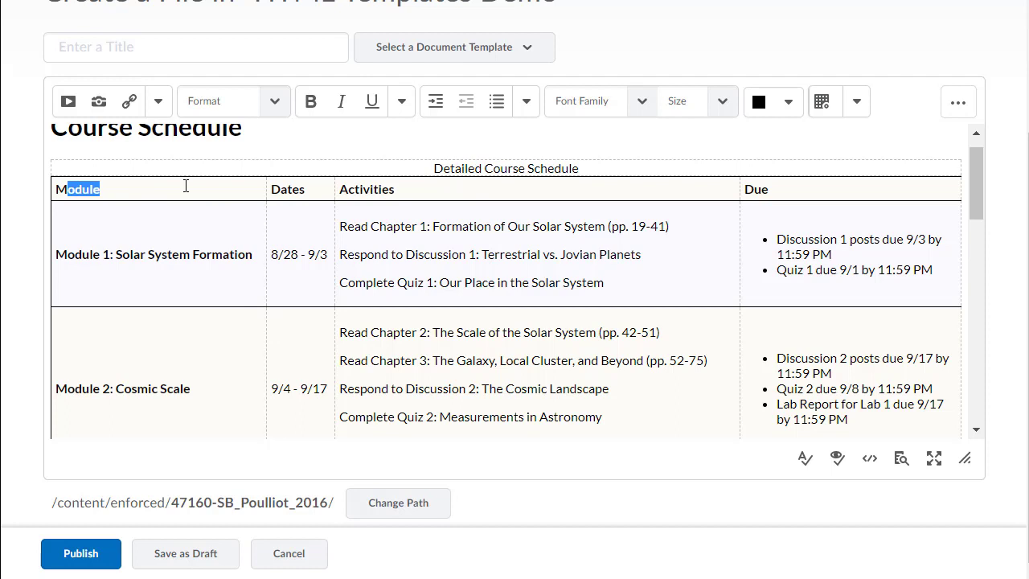
pyautogui.click(187, 186)
pyautogui.keyDown('shift'); pyautogui.click(832, 186); pyautogui.keyUp('shift')
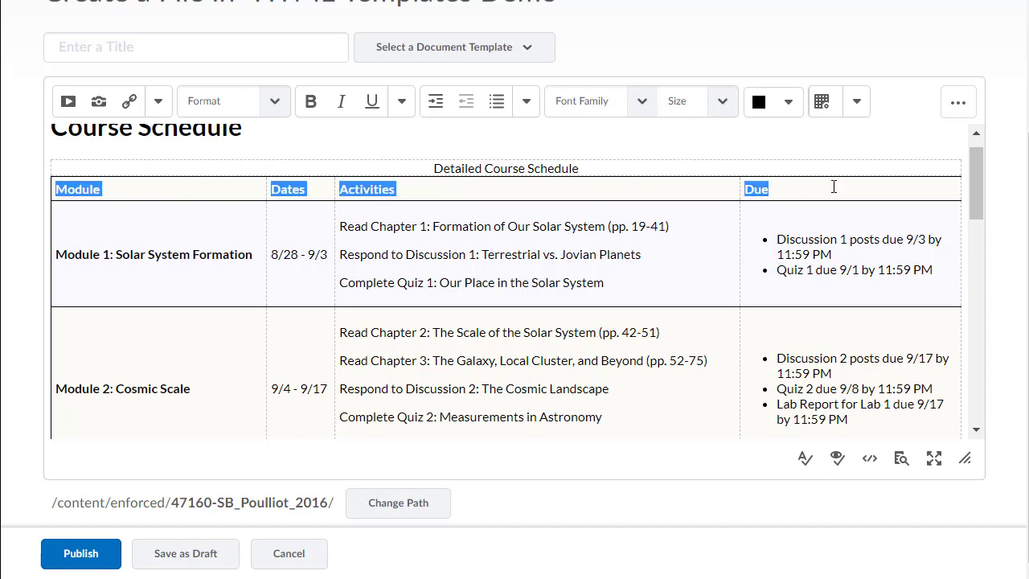
pyautogui.click(375, 255)
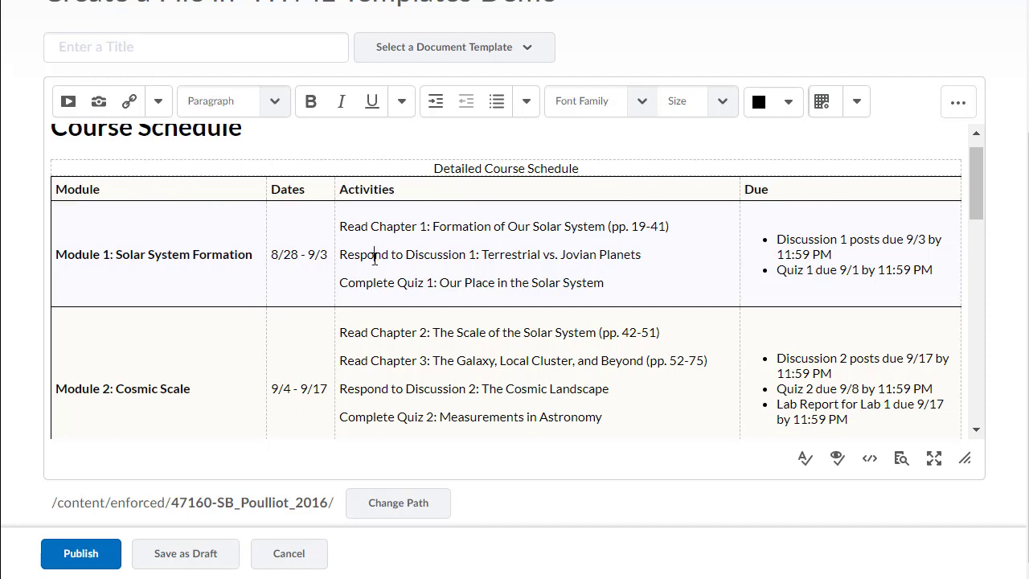
pyautogui.scroll(1, 406, 305)
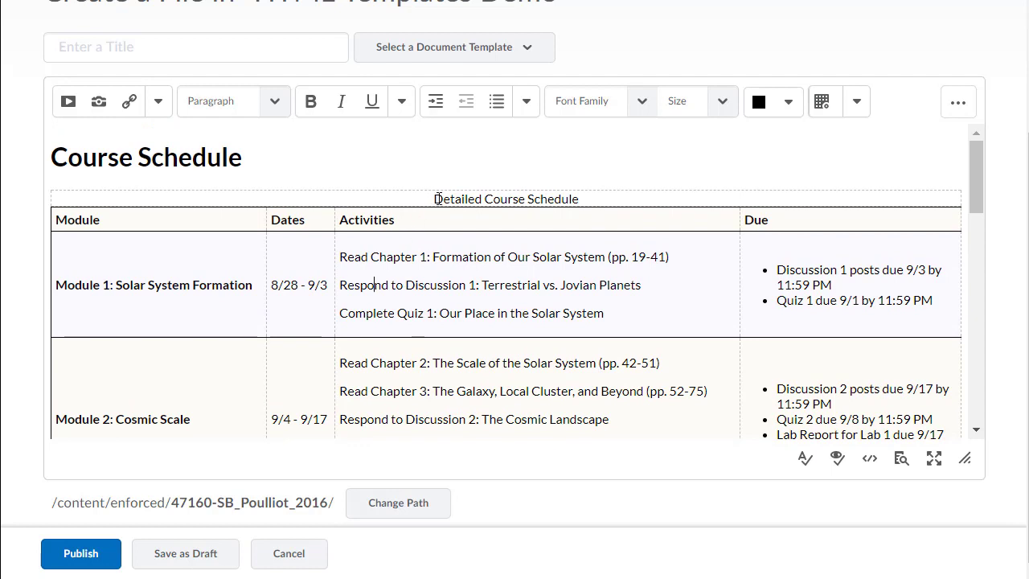
pyautogui.moveTo(438, 199); pyautogui.dragTo(589, 200)
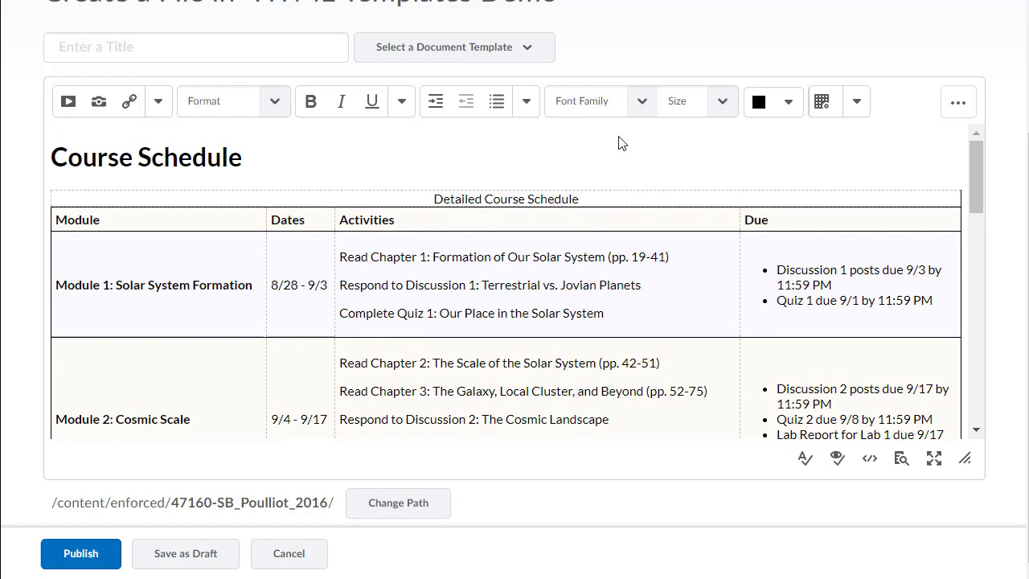
pyautogui.scroll(3, 691, 153)
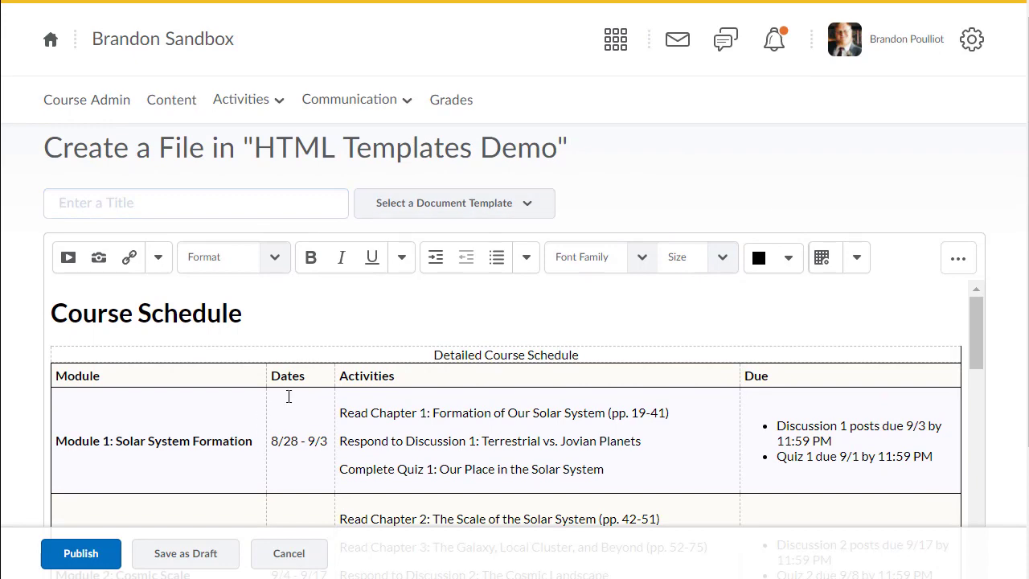
# - Examine the schedule's module rows down to the footer and the sample activities listed for Module 1
pyautogui.scroll(-15, 288, 396)
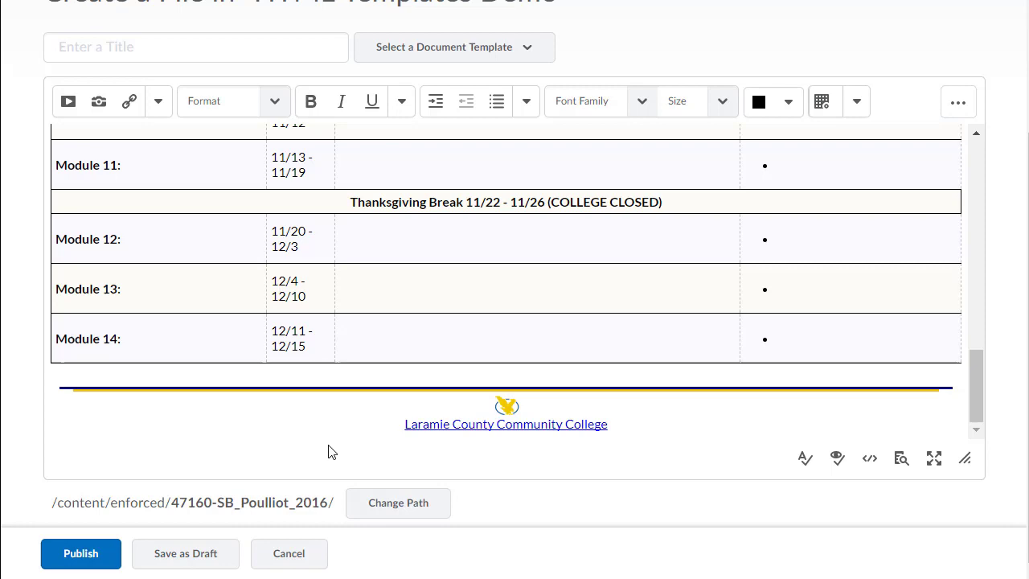
pyautogui.scroll(15, 345, 298)
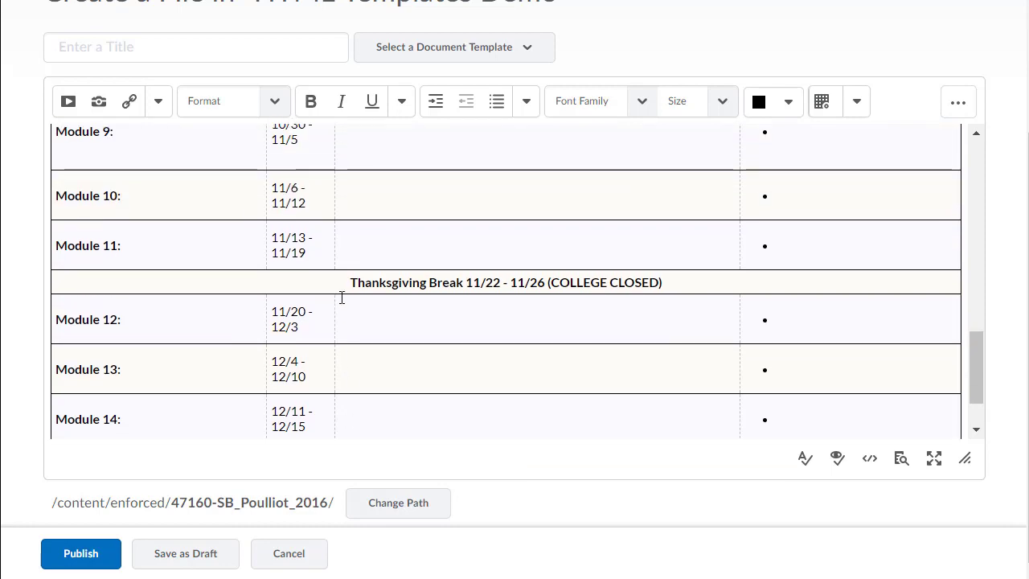
pyautogui.scroll(8, 341, 298)
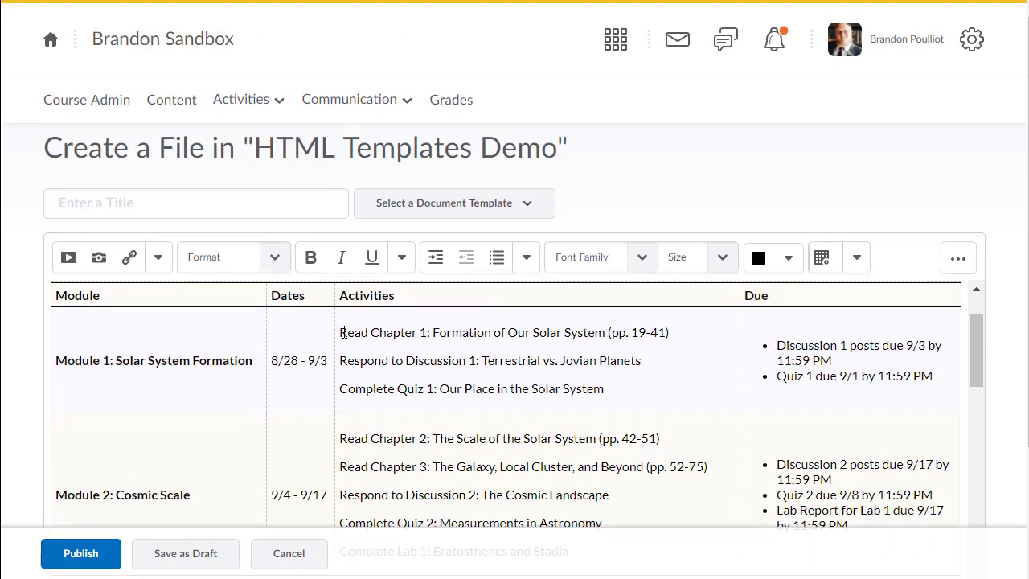
pyautogui.moveTo(341, 330); pyautogui.dragTo(635, 382)
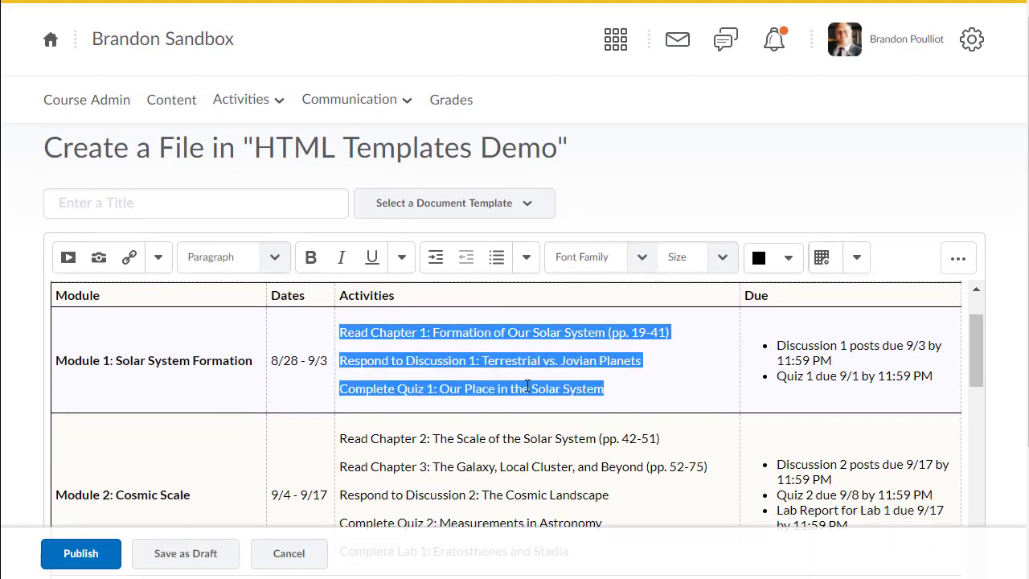
pyautogui.click(593, 388)
pyautogui.scroll(-3, 644, 391)
pyautogui.scroll(-2, 1014, 396)
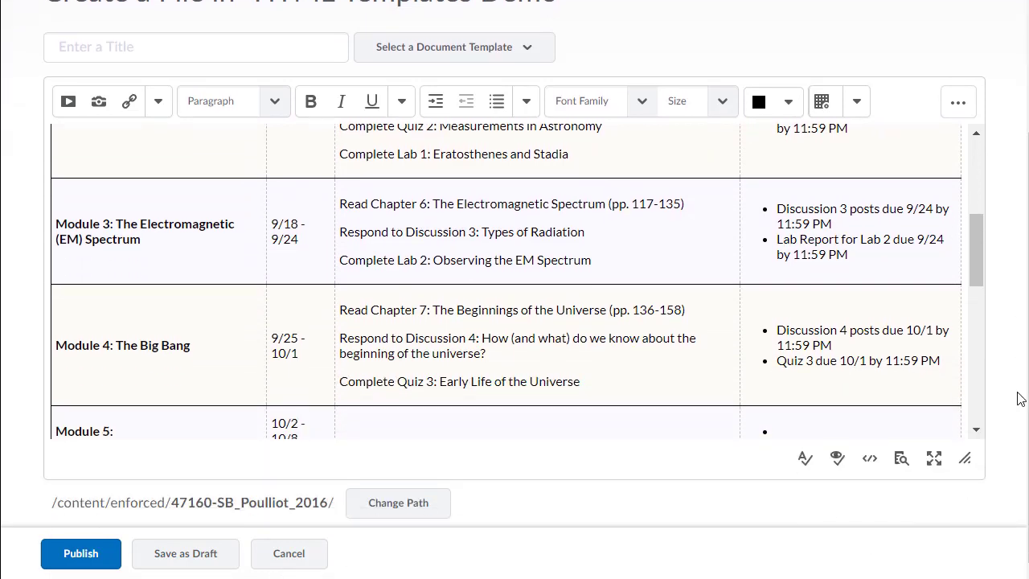
# - Inspect the column header cells and module rows in the schedule's HTML source, closing it without saving
pyautogui.click(871, 455)
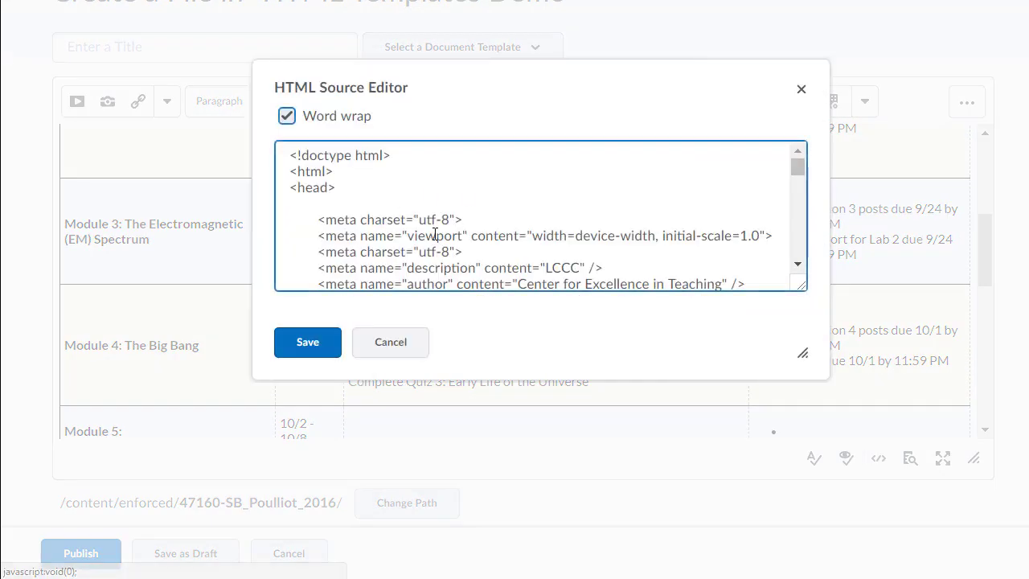
pyautogui.scroll(-5, 335, 185)
pyautogui.scroll(2, 327, 199)
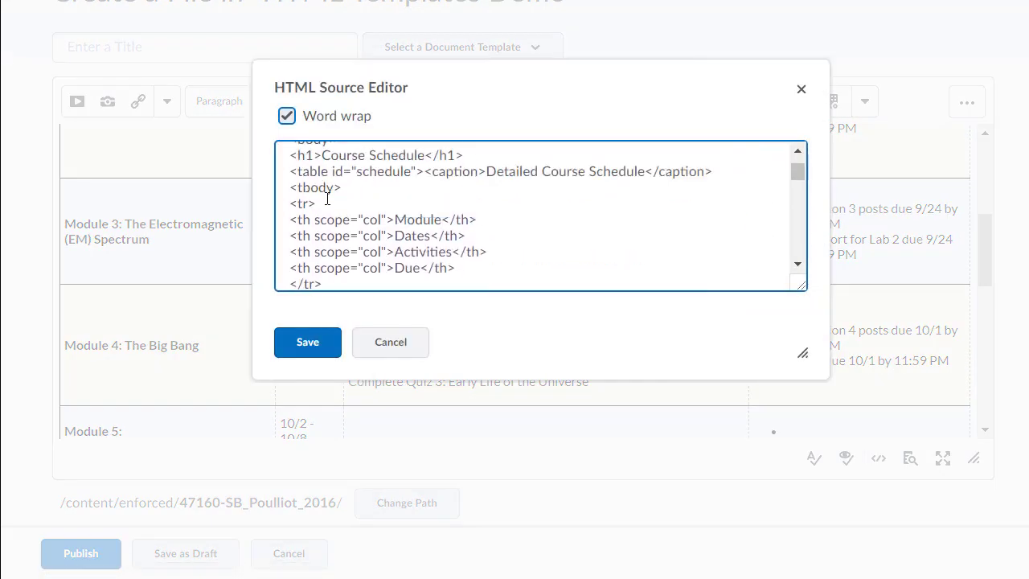
pyautogui.moveTo(394, 219); pyautogui.dragTo(463, 268)
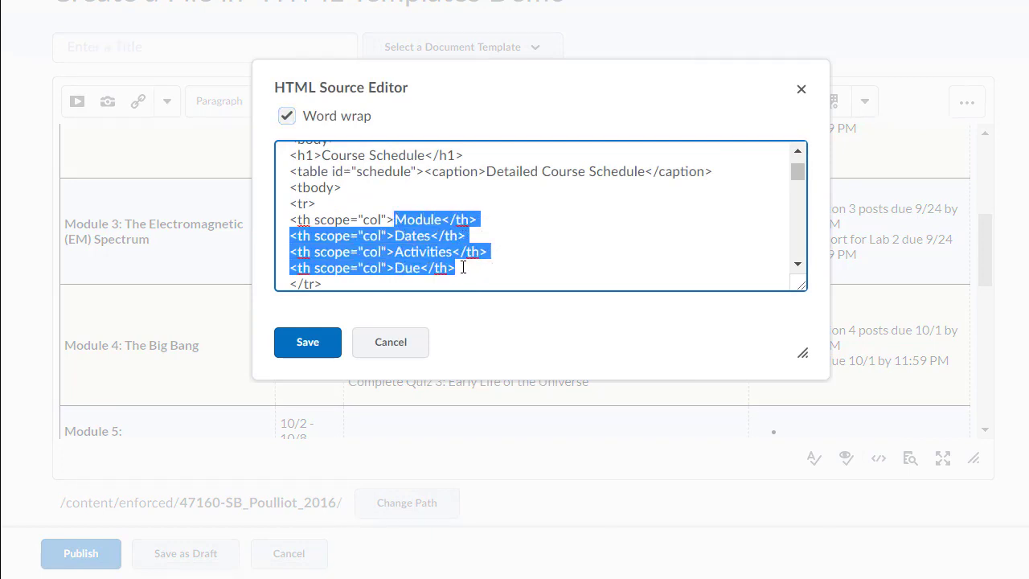
pyautogui.click(411, 239)
pyautogui.scroll(-10, 406, 238)
pyautogui.scroll(2, 402, 239)
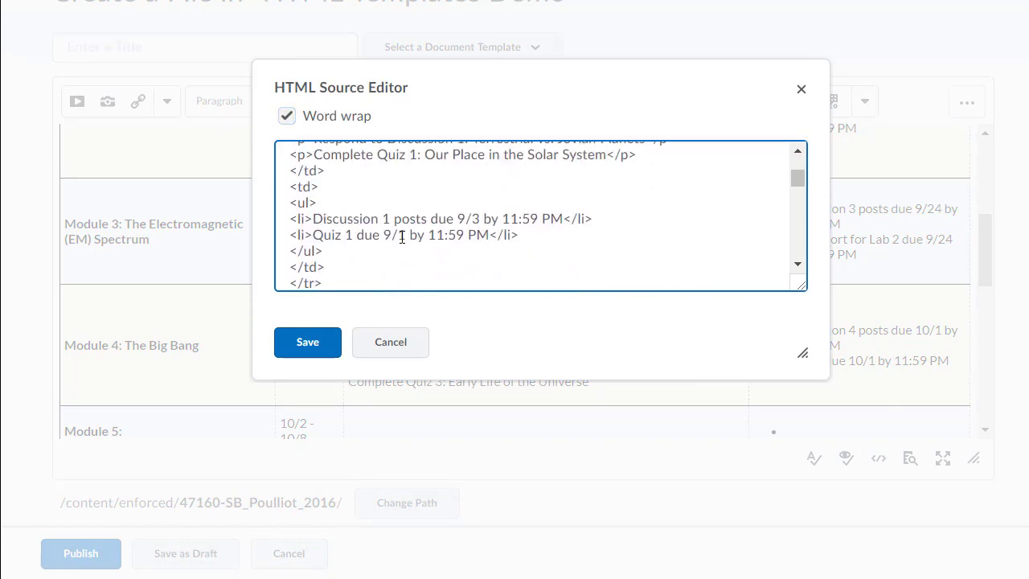
pyautogui.scroll(-3, 386, 239)
pyautogui.scroll(-6, 382, 239)
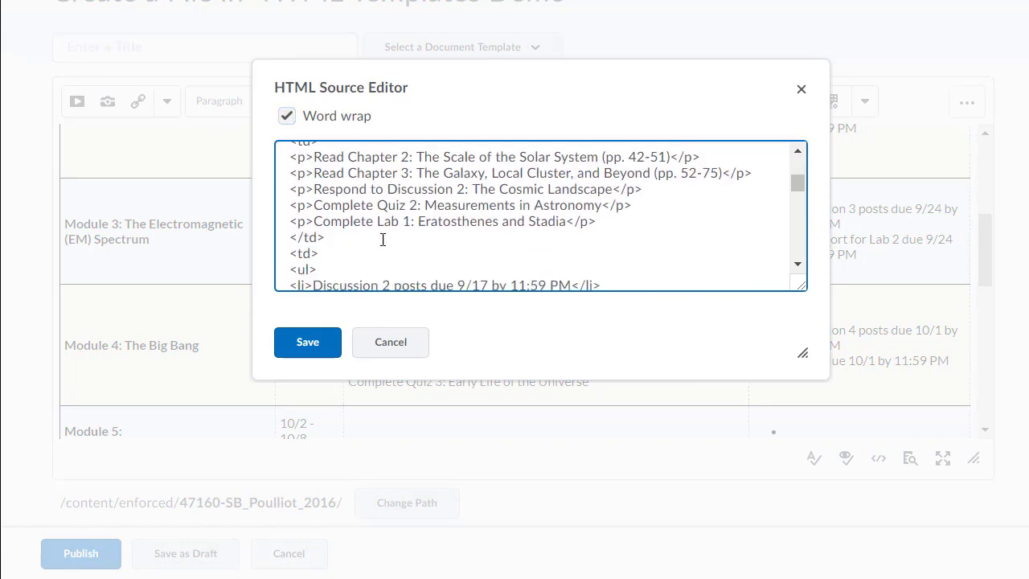
pyautogui.click(390, 342)
pyautogui.scroll(10, 291, 337)
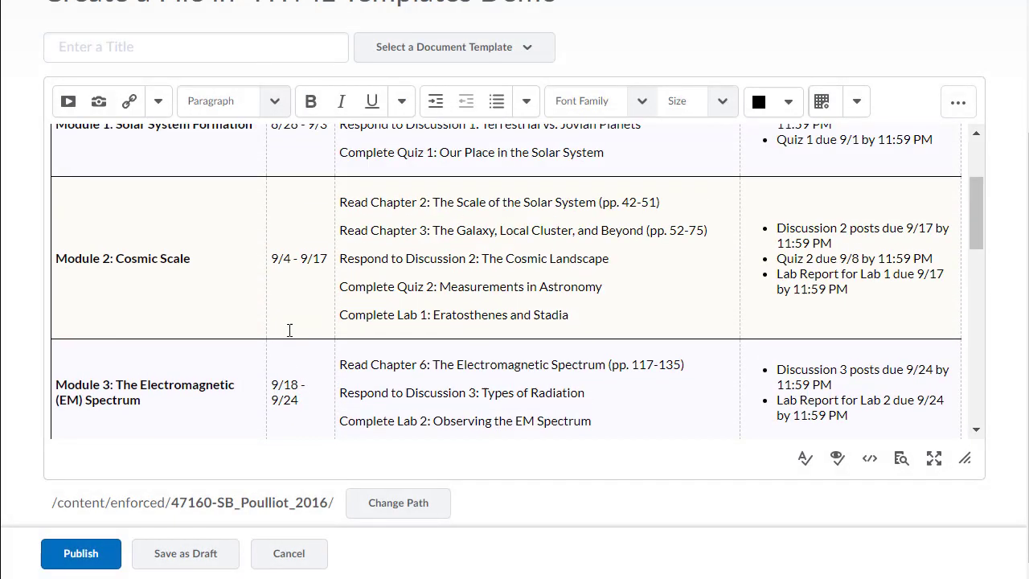